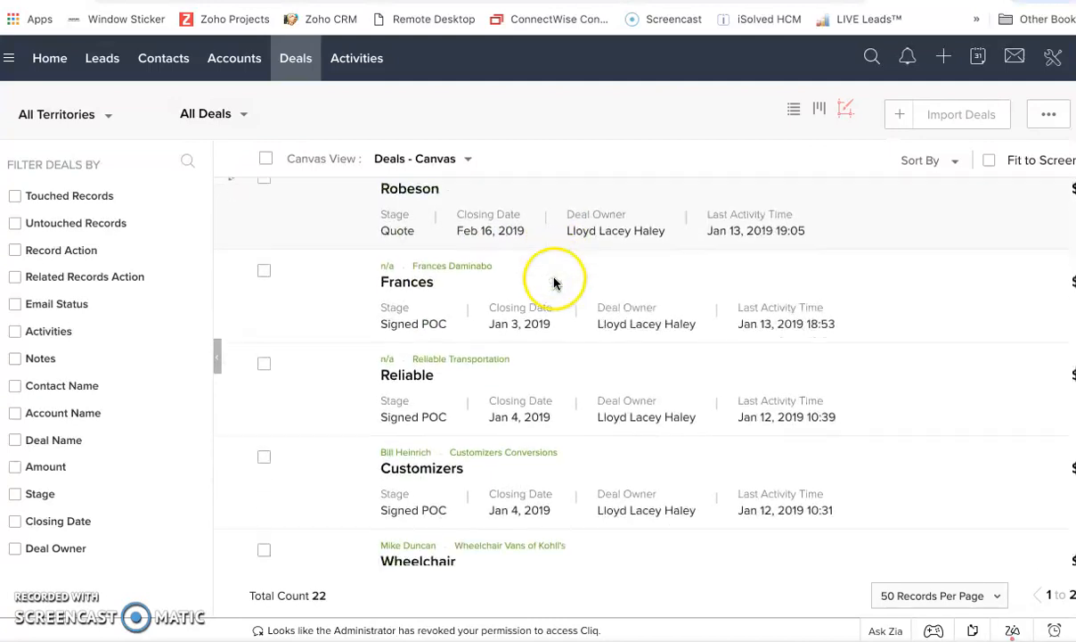
Browse the existing deals in the canvas view list.
{"action": "scroll", "coordinate": [554, 282], "scroll_direction": "down", "scroll_amount": 8}
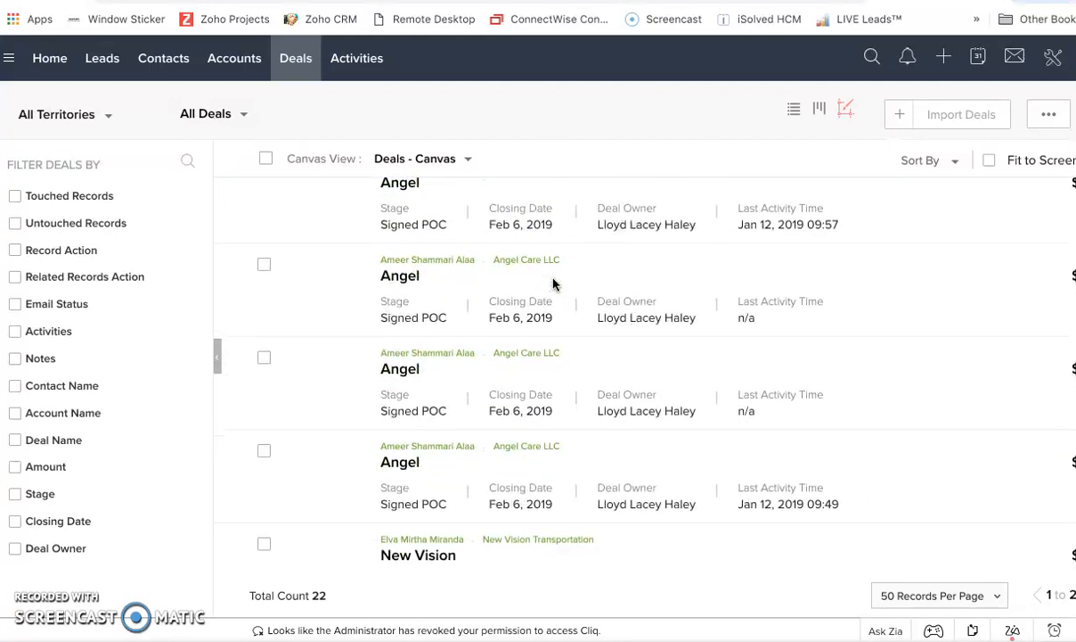
{"action": "scroll", "coordinate": [554, 282], "scroll_direction": "down", "scroll_amount": 2}
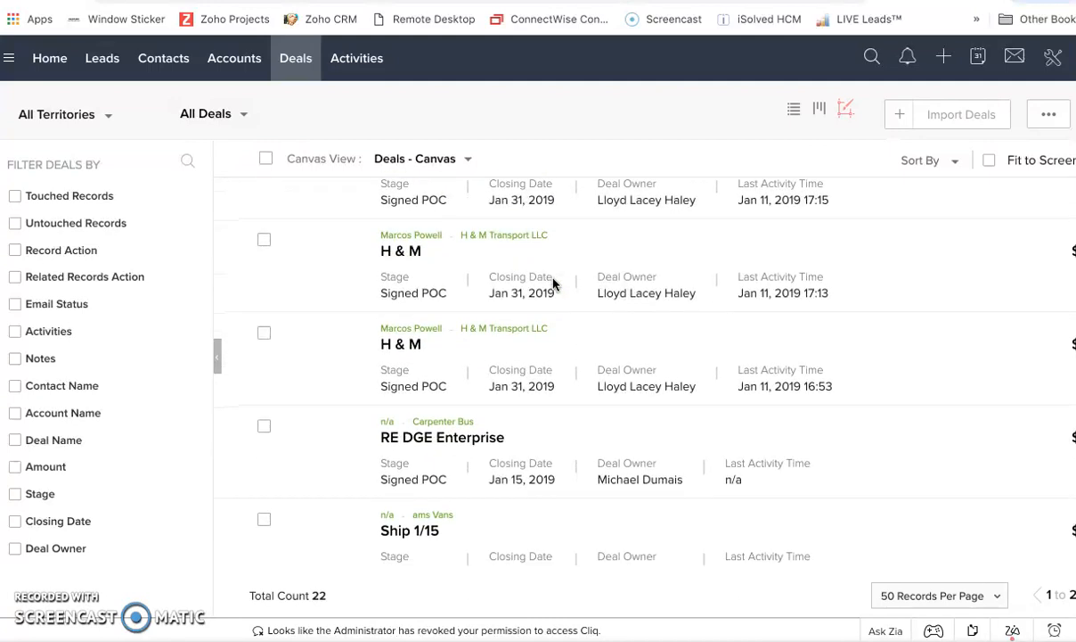
{"action": "scroll", "coordinate": [553, 283], "scroll_direction": "down", "scroll_amount": 5}
{"action": "scroll", "coordinate": [553, 282], "scroll_direction": "up", "scroll_amount": 6}
{"action": "scroll", "coordinate": [554, 282], "scroll_direction": "up", "scroll_amount": 8}
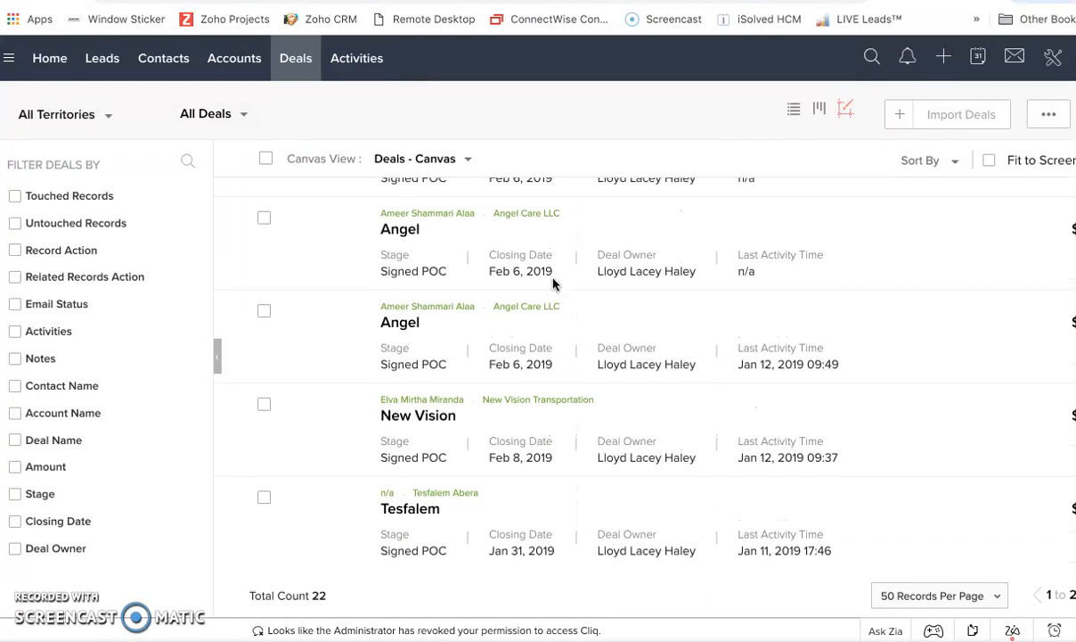
{"action": "scroll", "coordinate": [483, 367], "scroll_direction": "up", "scroll_amount": 7}
{"action": "scroll", "coordinate": [482, 368], "scroll_direction": "up", "scroll_amount": 1}
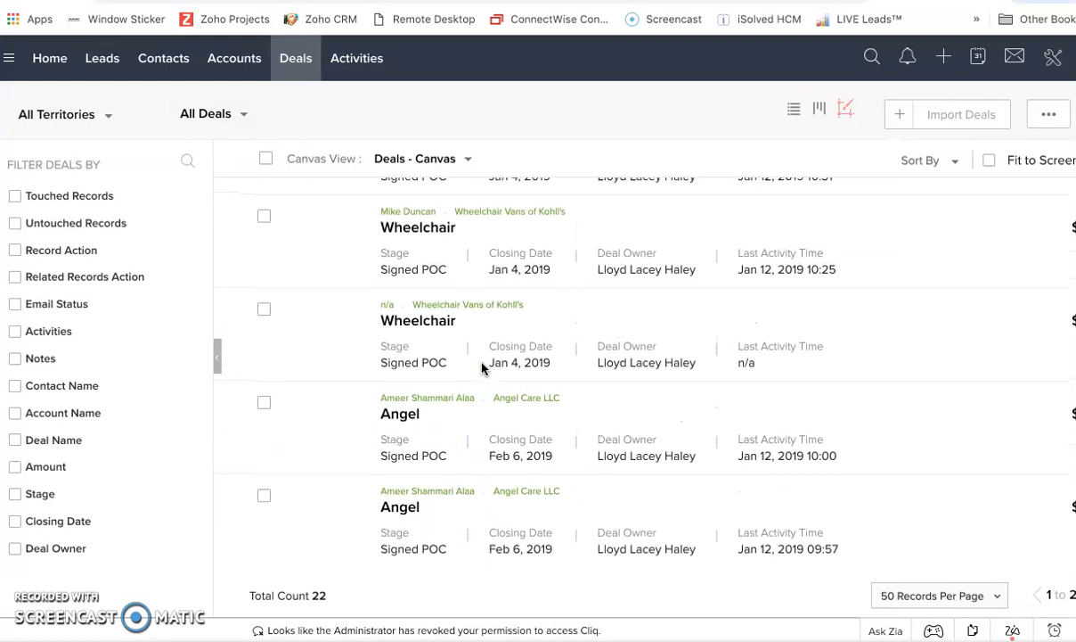
{"action": "scroll", "coordinate": [483, 368], "scroll_direction": "down", "scroll_amount": 1}
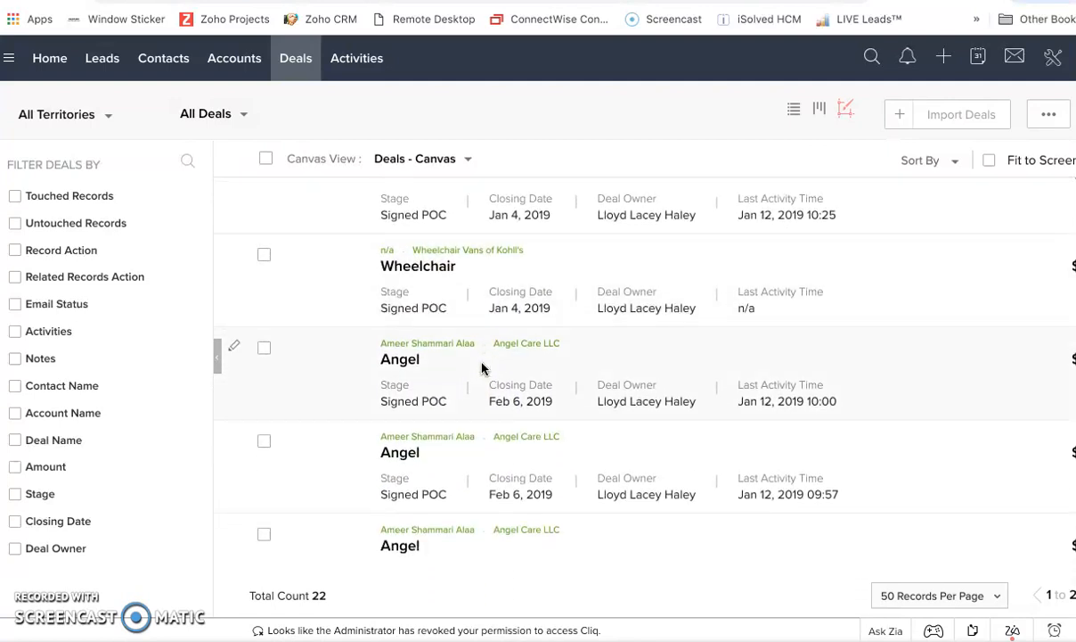
{"action": "scroll", "coordinate": [482, 368], "scroll_direction": "down", "scroll_amount": 4}
{"action": "scroll", "coordinate": [482, 368], "scroll_direction": "down", "scroll_amount": 1}
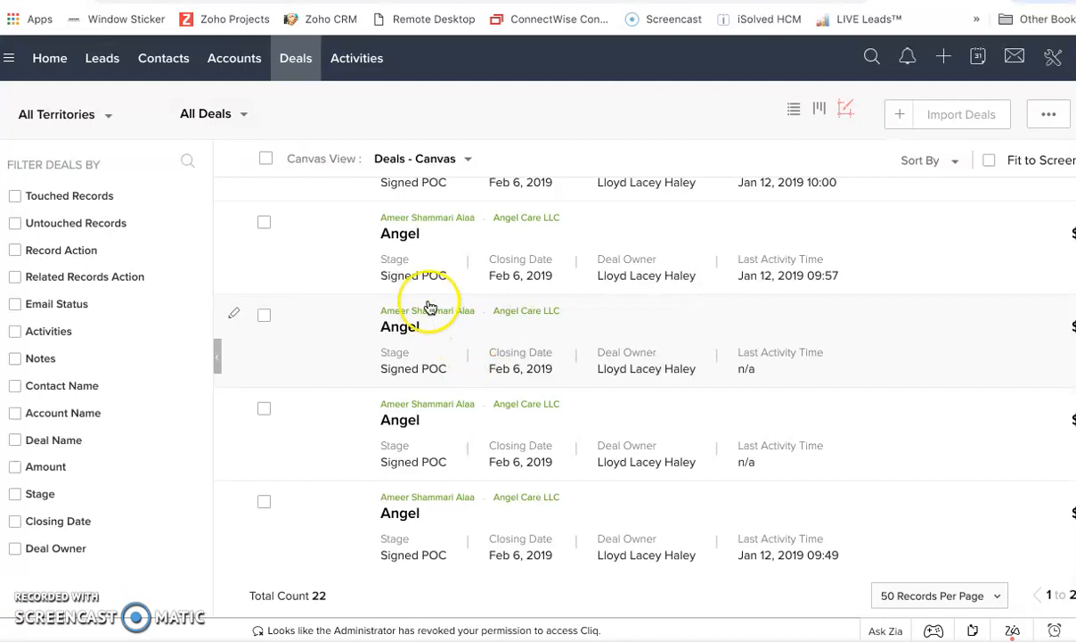
{"action": "scroll", "coordinate": [589, 311], "scroll_direction": "up", "scroll_amount": 8}
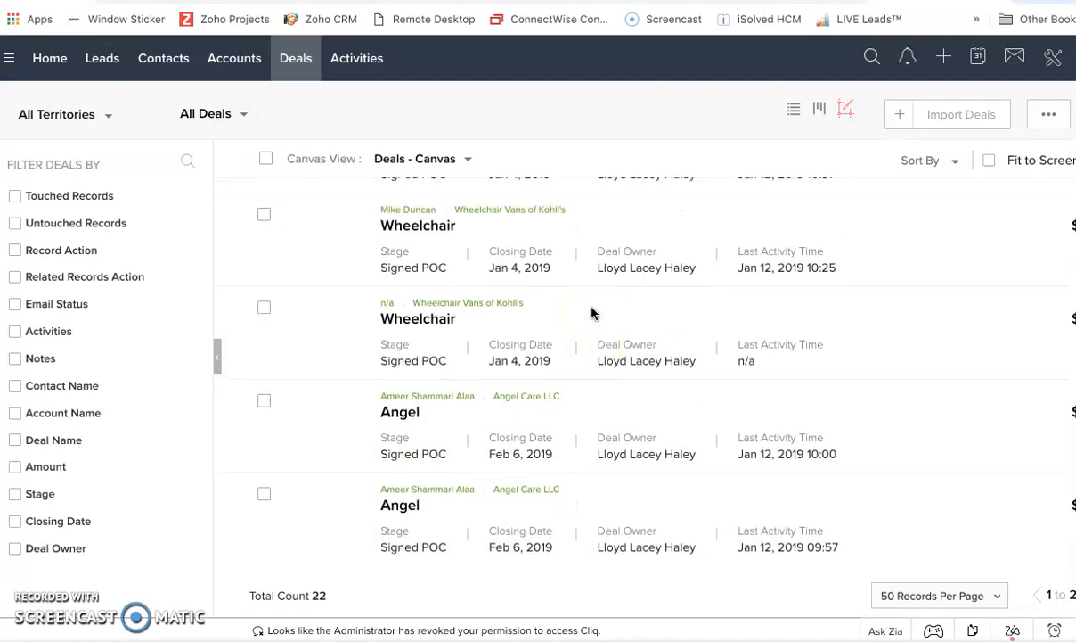
{"action": "scroll", "coordinate": [591, 313], "scroll_direction": "up", "scroll_amount": 3}
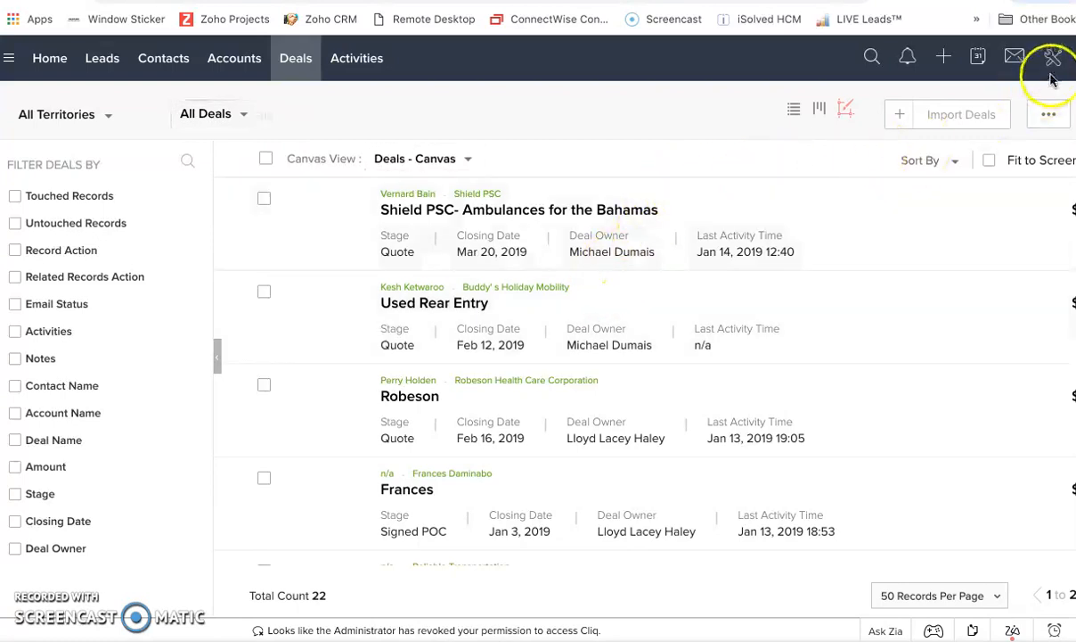
Start creating a new deal and set its amount to $84050.00.
{"action": "left_click", "coordinate": [944, 58]}
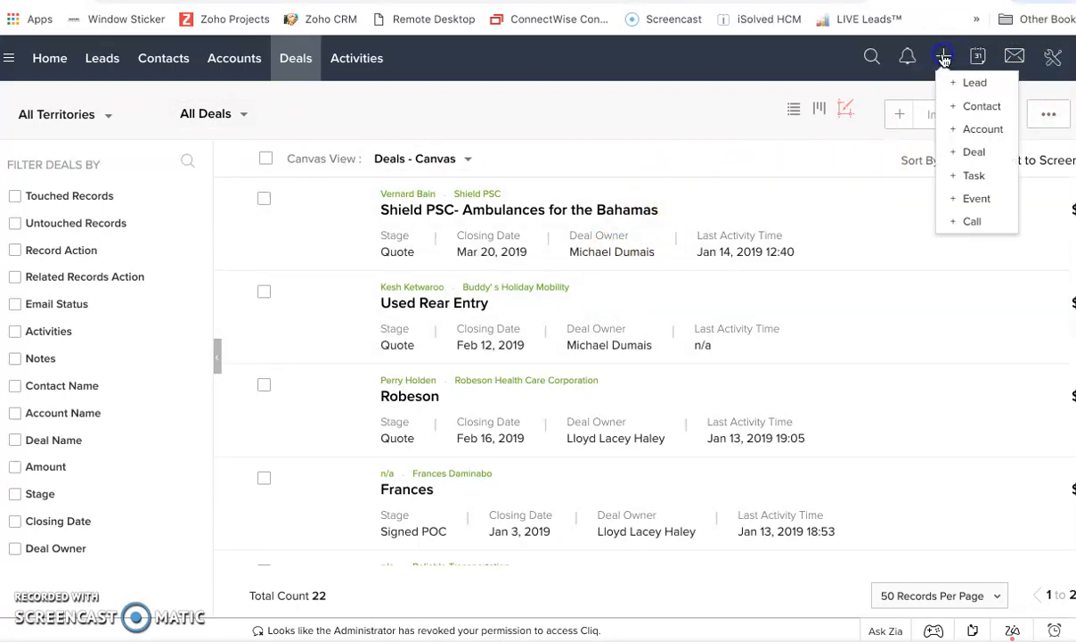
{"action": "left_click", "coordinate": [976, 156]}
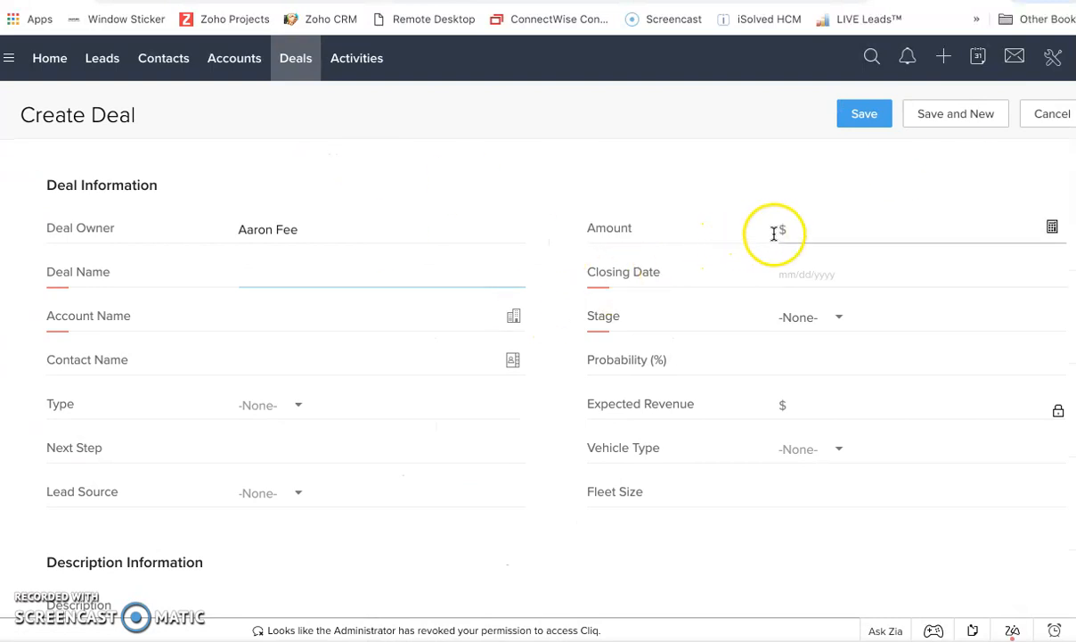
{"action": "left_click", "coordinate": [329, 275]}
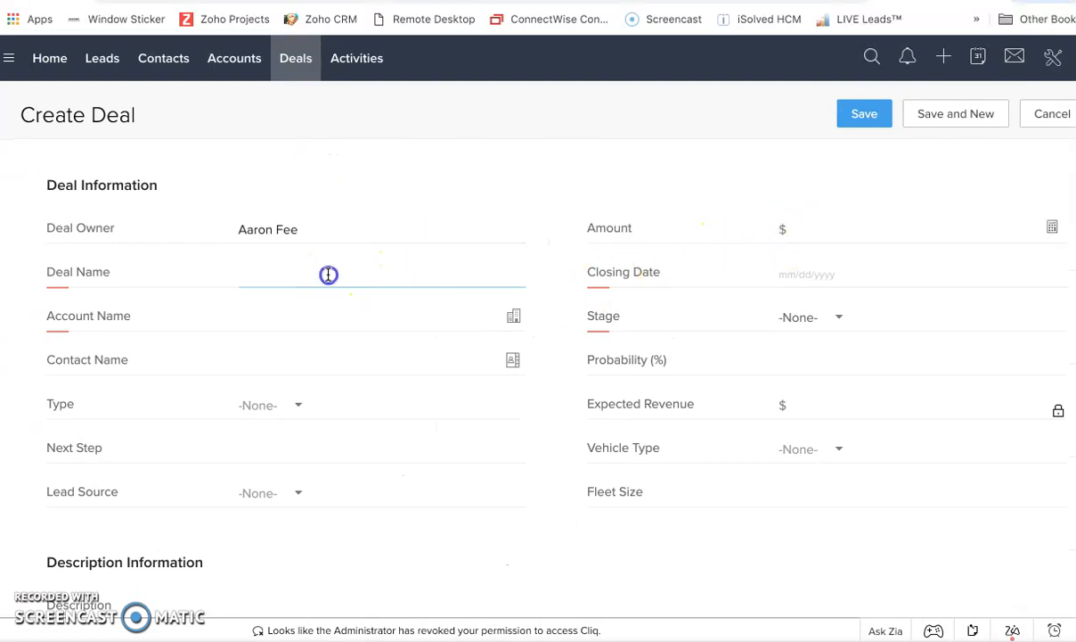
{"action": "left_click", "coordinate": [763, 229]}
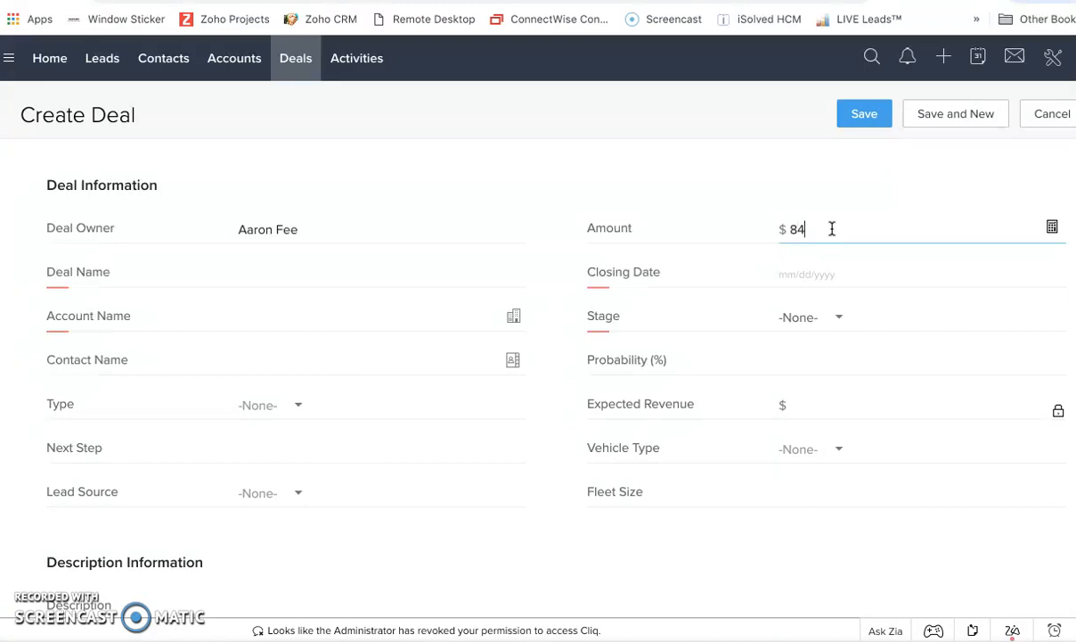
{"action": "type", "text": ".00"}
Name the deal M&M Fire Elite and set its closing date to 01/02/2019.
{"action": "left_click", "coordinate": [319, 263]}
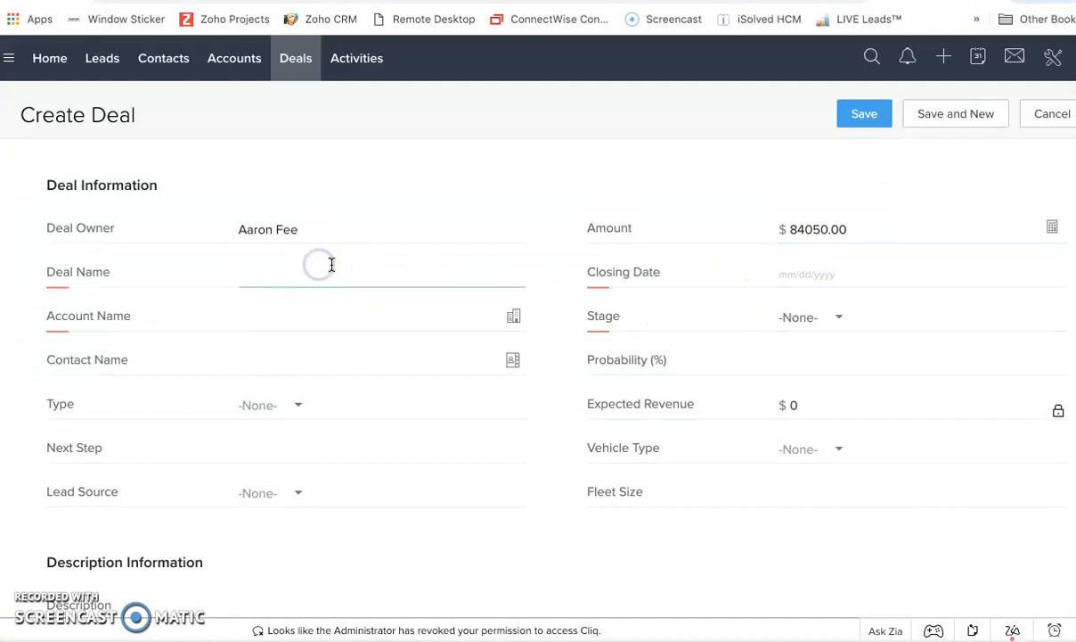
{"action": "type", "text": "M&M Fire Elite"}
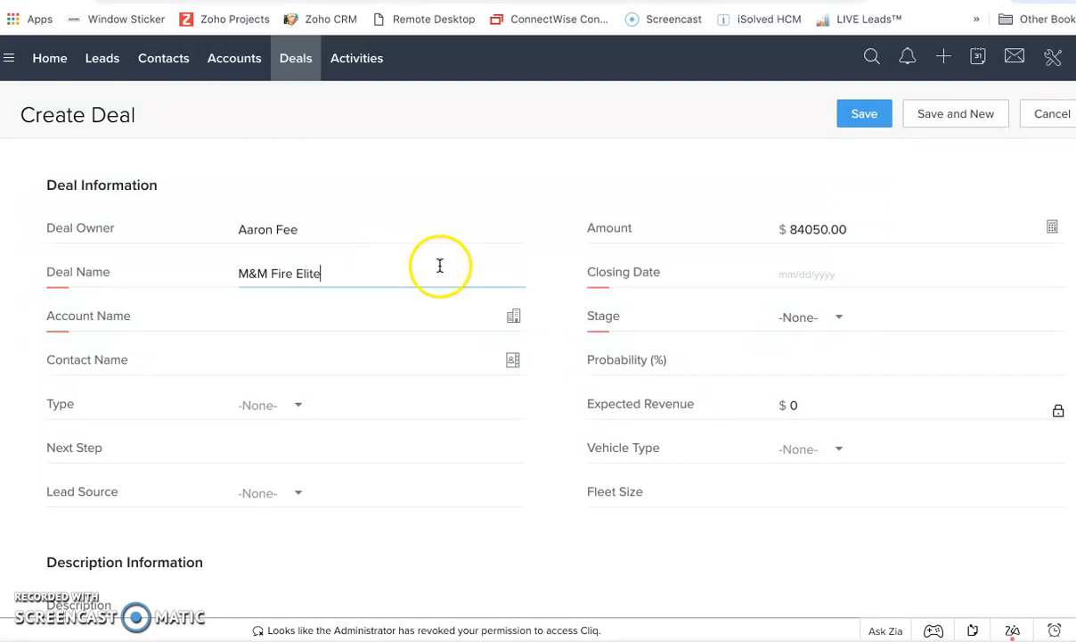
{"action": "left_click", "coordinate": [812, 273]}
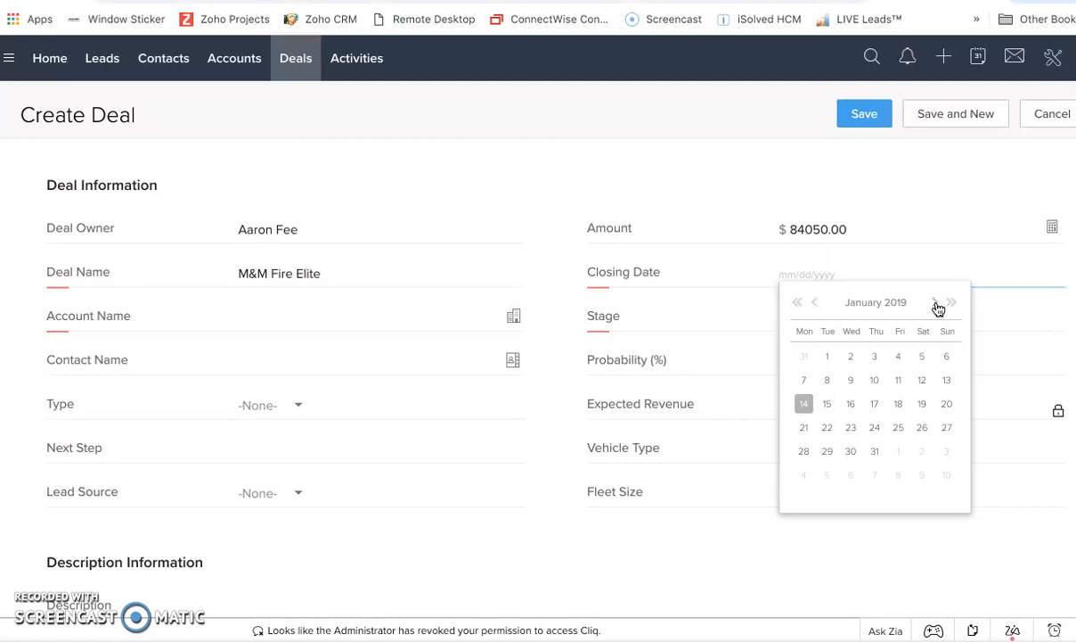
{"action": "left_click", "coordinate": [851, 357]}
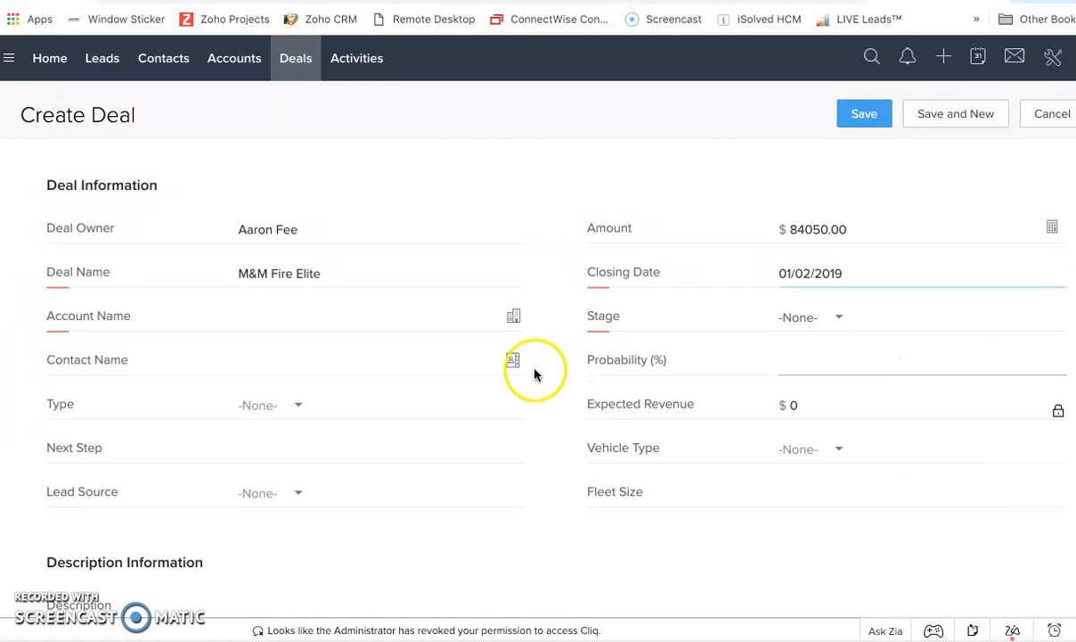
Browse the existing accounts offered for the deal's account name.
{"action": "left_click", "coordinate": [297, 319]}
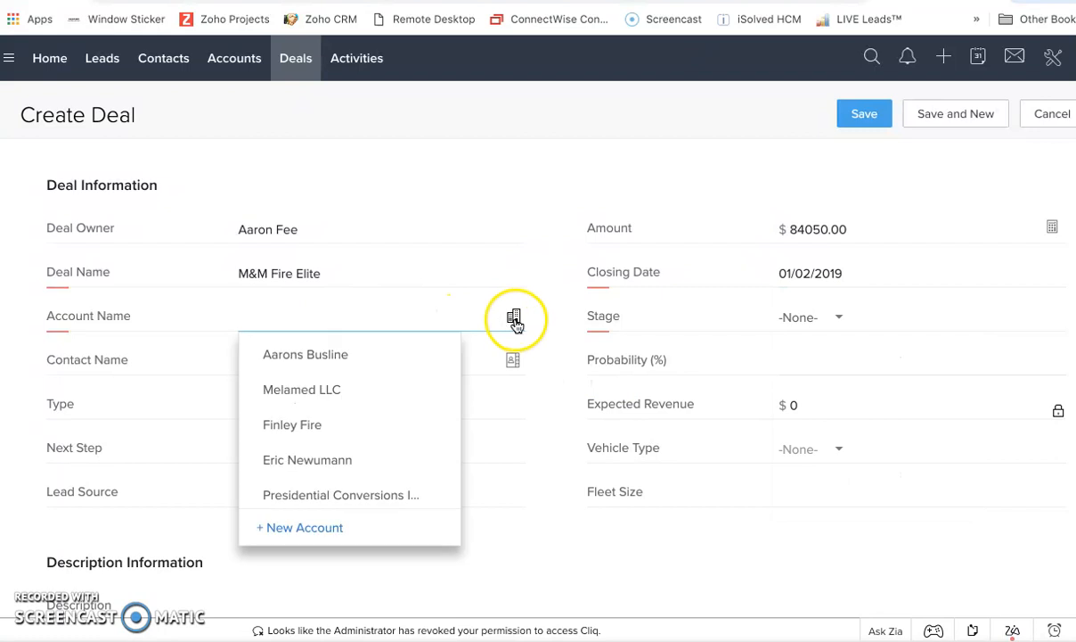
{"action": "scroll", "coordinate": [414, 375], "scroll_direction": "down", "scroll_amount": 3}
{"action": "scroll", "coordinate": [414, 375], "scroll_direction": "down", "scroll_amount": 5}
{"action": "scroll", "coordinate": [414, 375], "scroll_direction": "up", "scroll_amount": 2}
{"action": "scroll", "coordinate": [414, 375], "scroll_direction": "down", "scroll_amount": 3}
{"action": "scroll", "coordinate": [414, 375], "scroll_direction": "down", "scroll_amount": 2}
{"action": "scroll", "coordinate": [414, 375], "scroll_direction": "up", "scroll_amount": 8}
{"action": "left_click", "coordinate": [438, 313]}
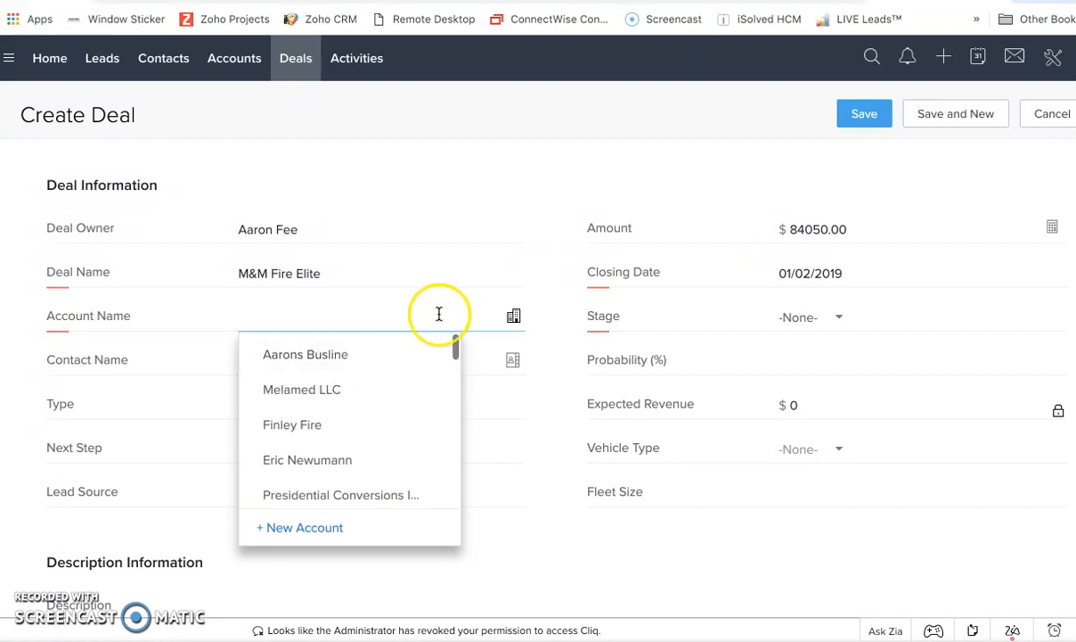
Set the deal stage, trying Prospecting, Identify Product, Quote and POC before settling on Signed POC.
{"action": "left_click", "coordinate": [849, 323]}
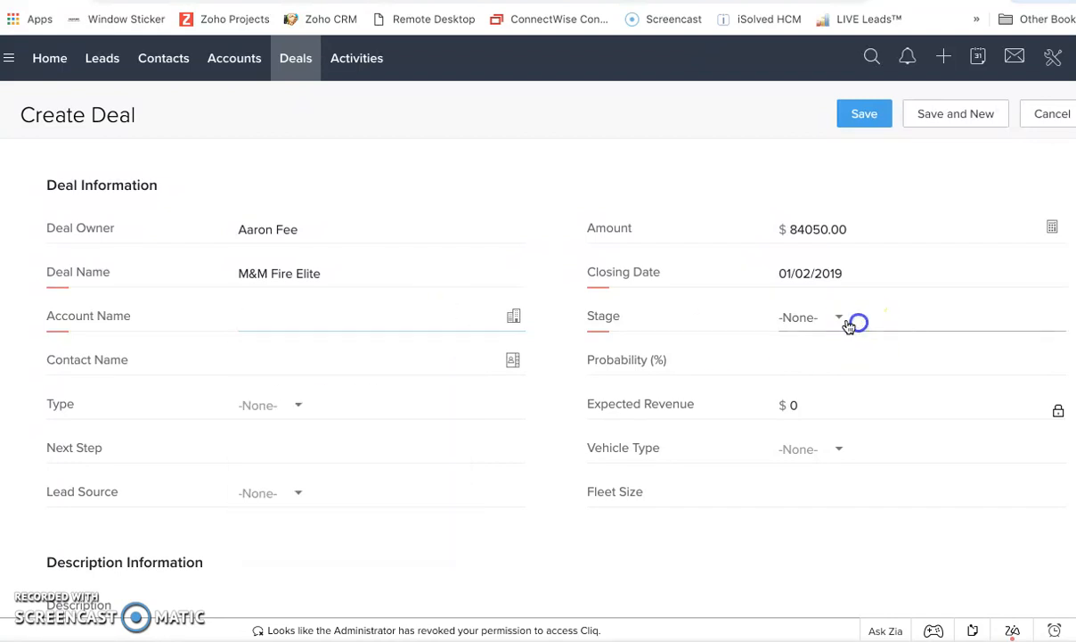
{"action": "left_click", "coordinate": [843, 490]}
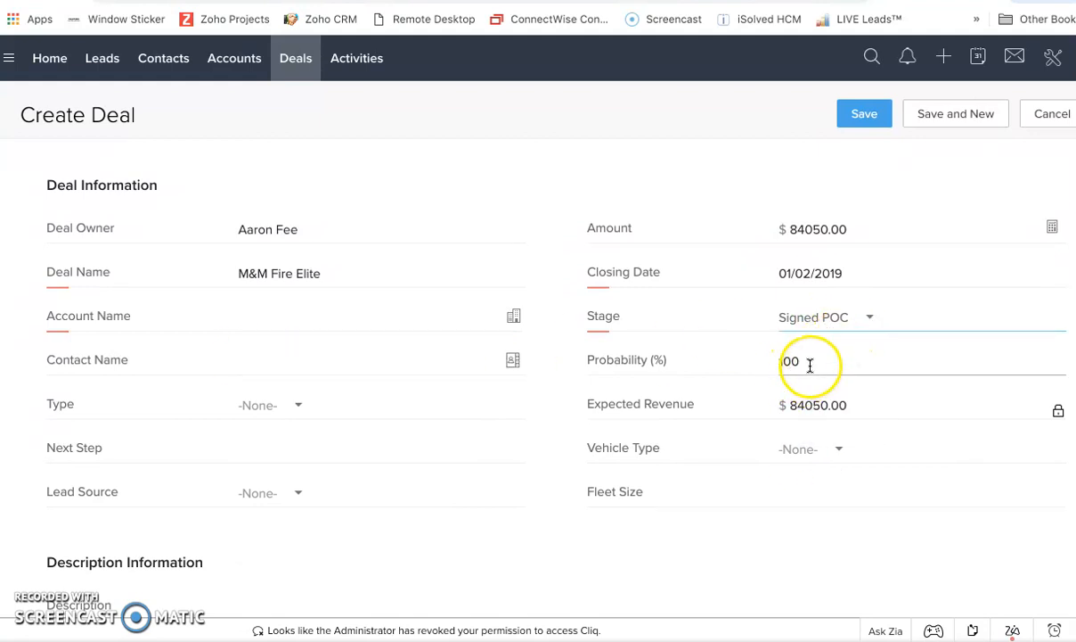
{"action": "left_click", "coordinate": [870, 318]}
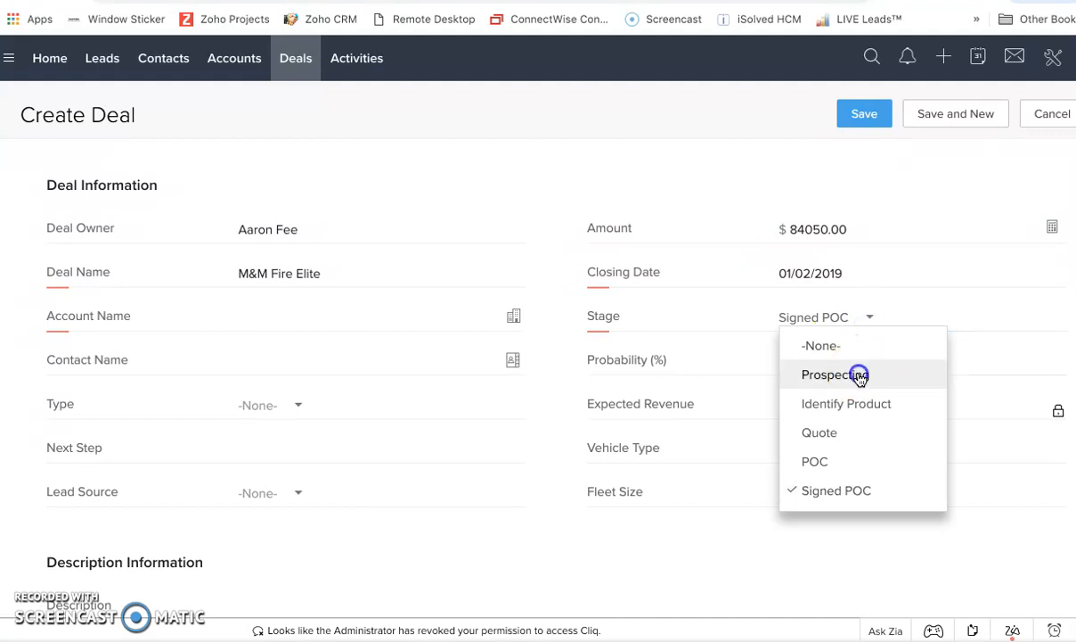
{"action": "left_click", "coordinate": [858, 376]}
{"action": "left_click", "coordinate": [869, 319]}
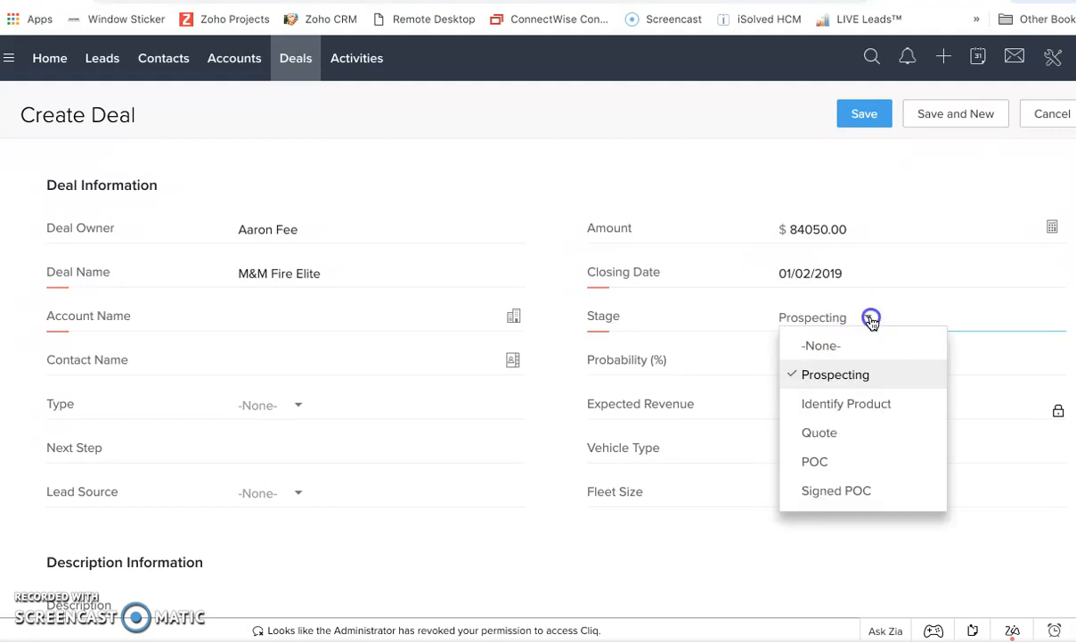
{"action": "left_click", "coordinate": [845, 405]}
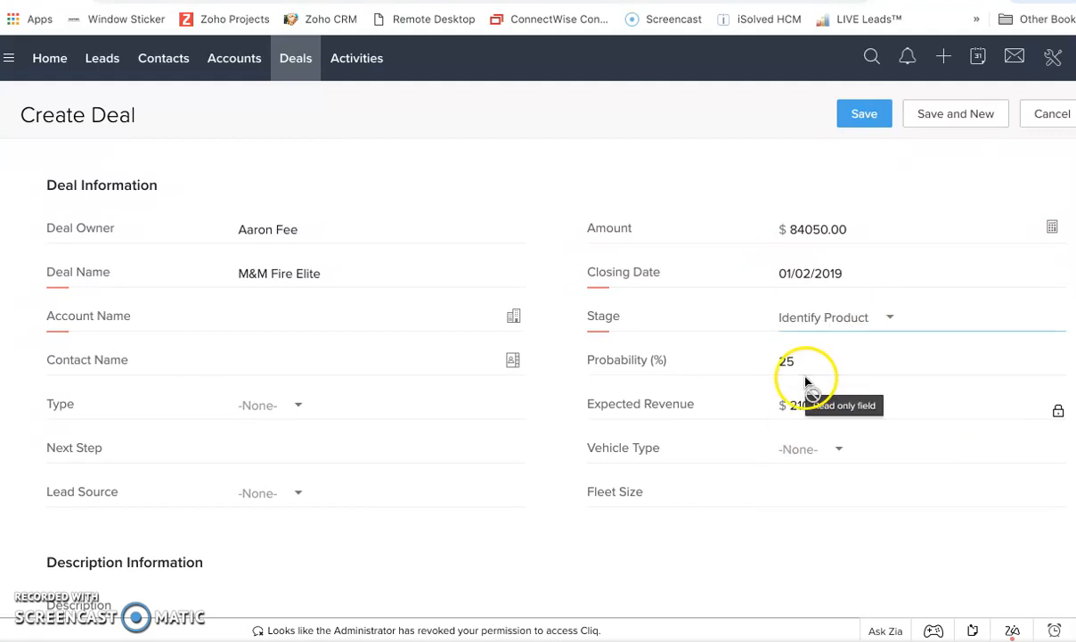
{"action": "left_click", "coordinate": [889, 318]}
{"action": "left_click", "coordinate": [852, 428]}
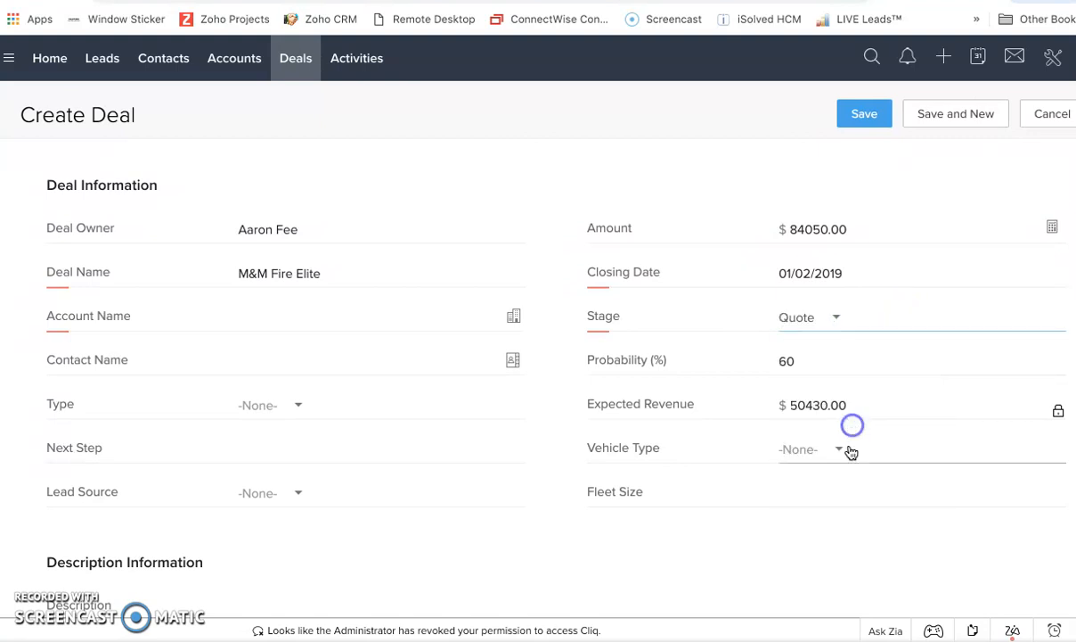
{"action": "left_click", "coordinate": [838, 317]}
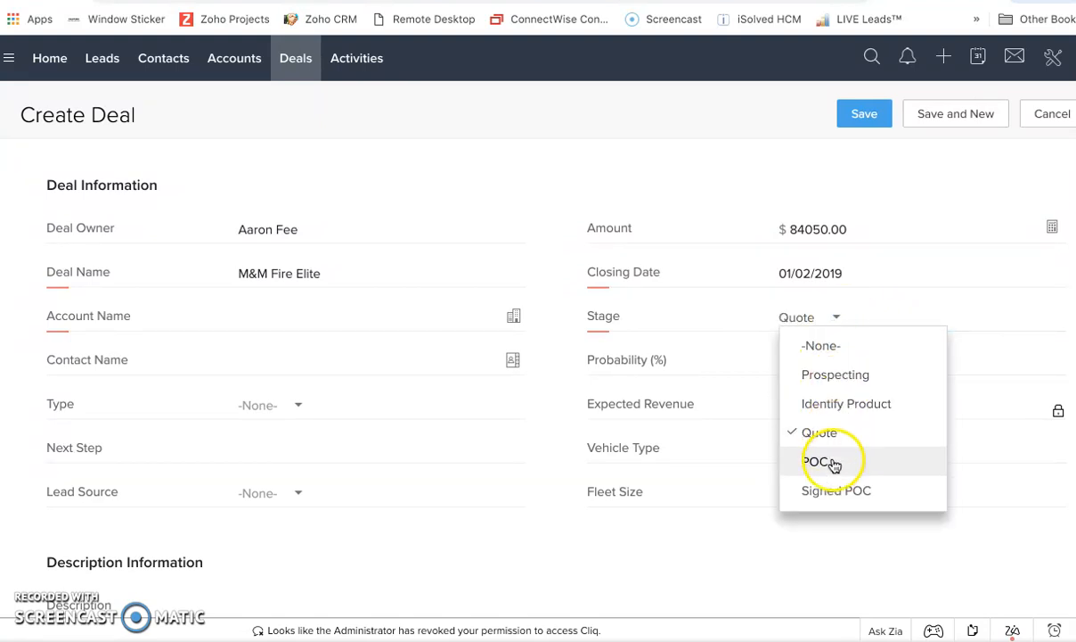
{"action": "left_click", "coordinate": [833, 463]}
{"action": "left_click", "coordinate": [824, 319]}
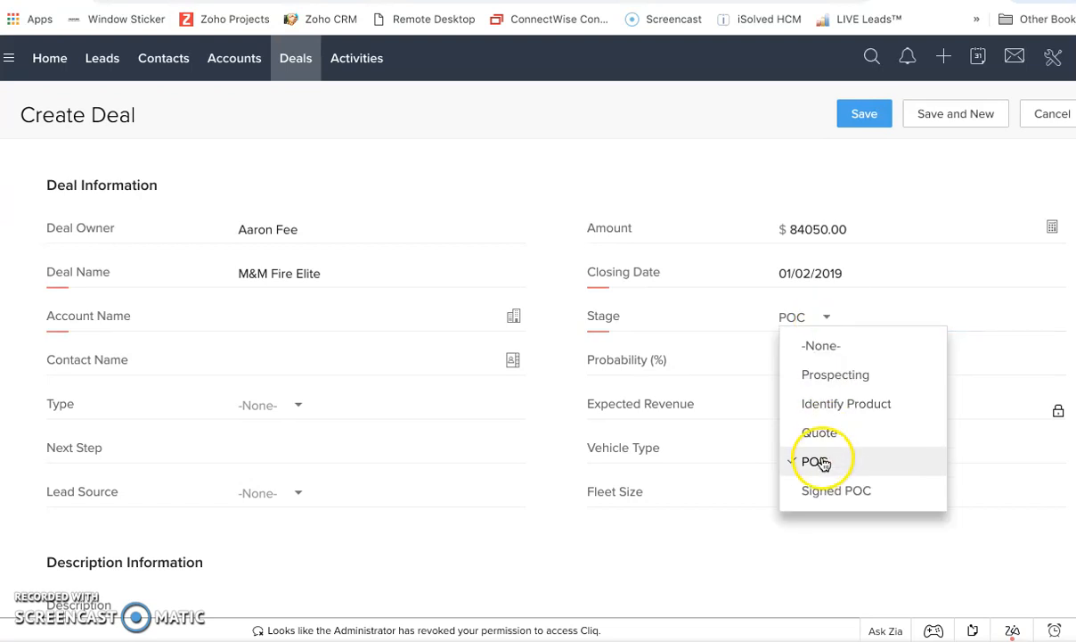
{"action": "left_click", "coordinate": [825, 488]}
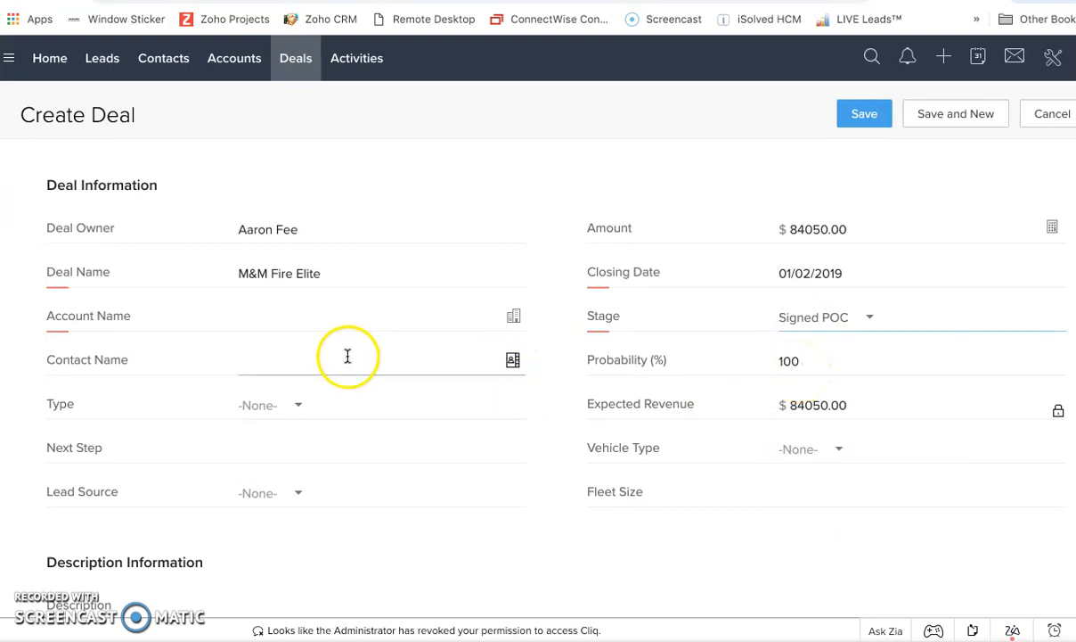
{"action": "left_click", "coordinate": [514, 362]}
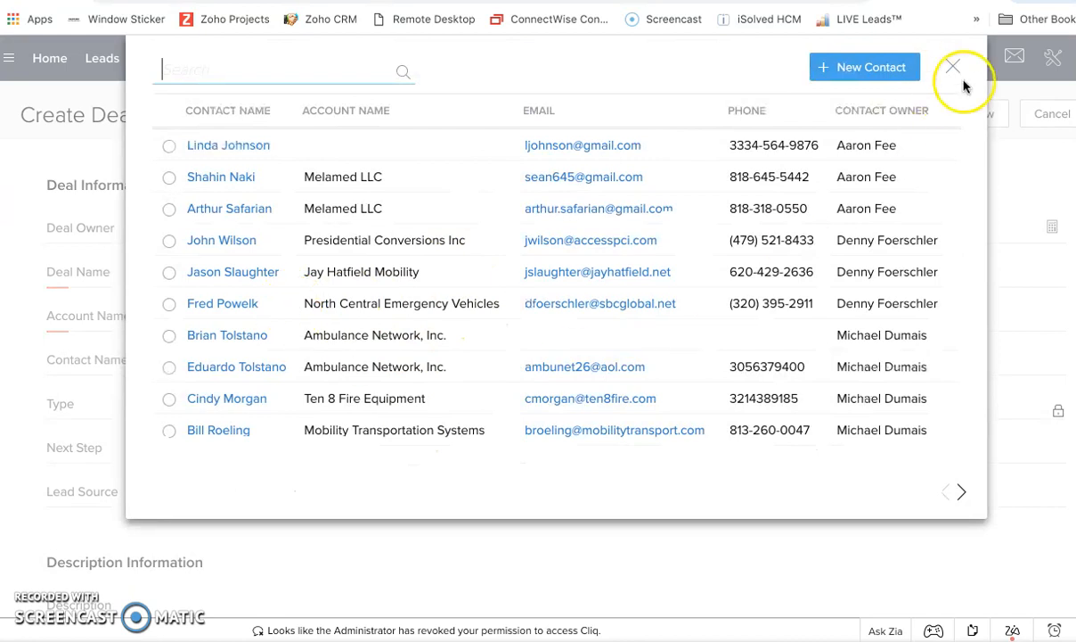
{"action": "left_click", "coordinate": [955, 70]}
{"action": "left_click", "coordinate": [358, 363]}
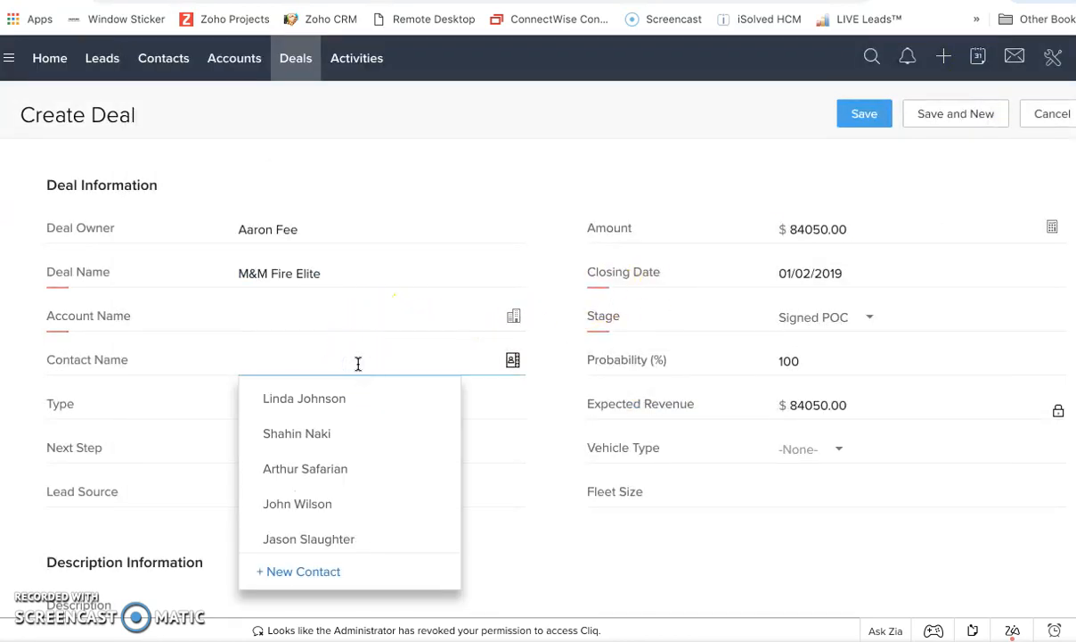
{"action": "left_click", "coordinate": [300, 572]}
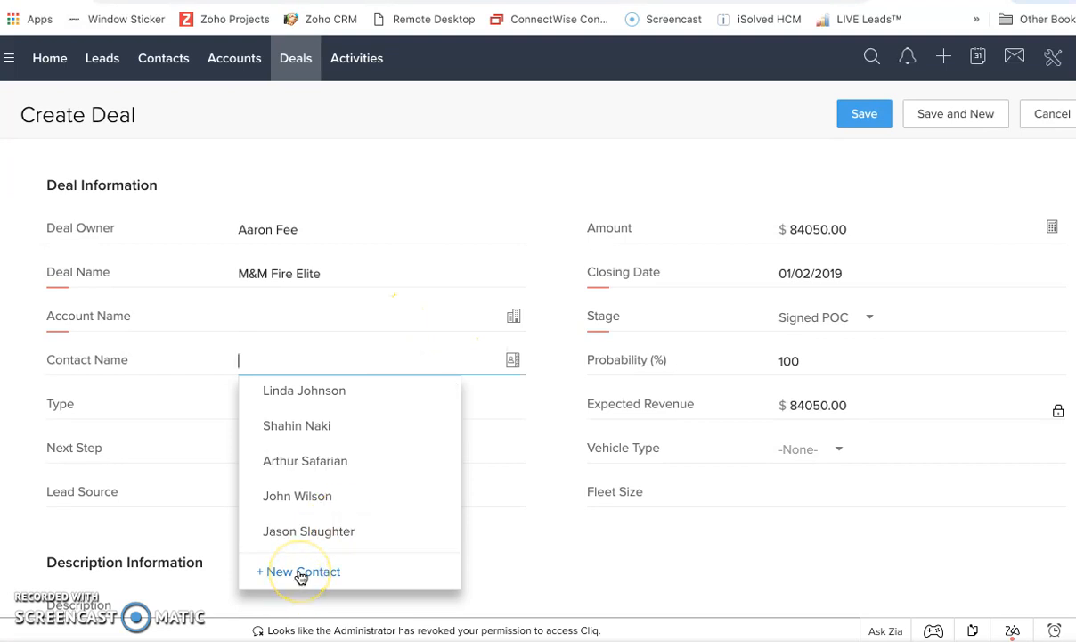
Create a new account named M&M Fire Department with its phone number and associate it with the deal.
{"action": "left_click", "coordinate": [514, 316]}
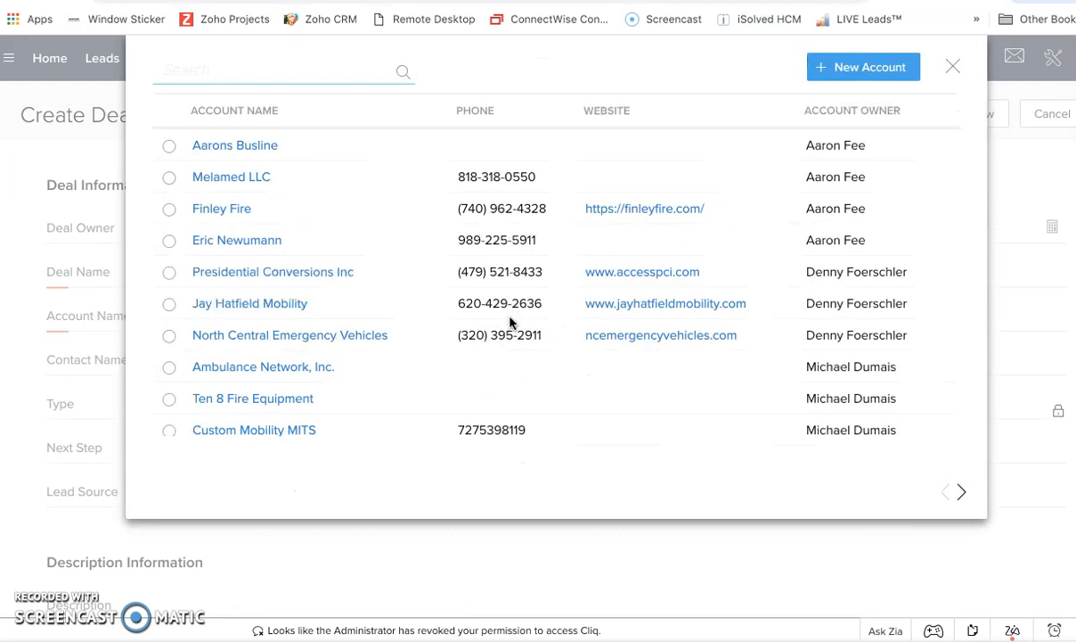
{"action": "left_click", "coordinate": [861, 71]}
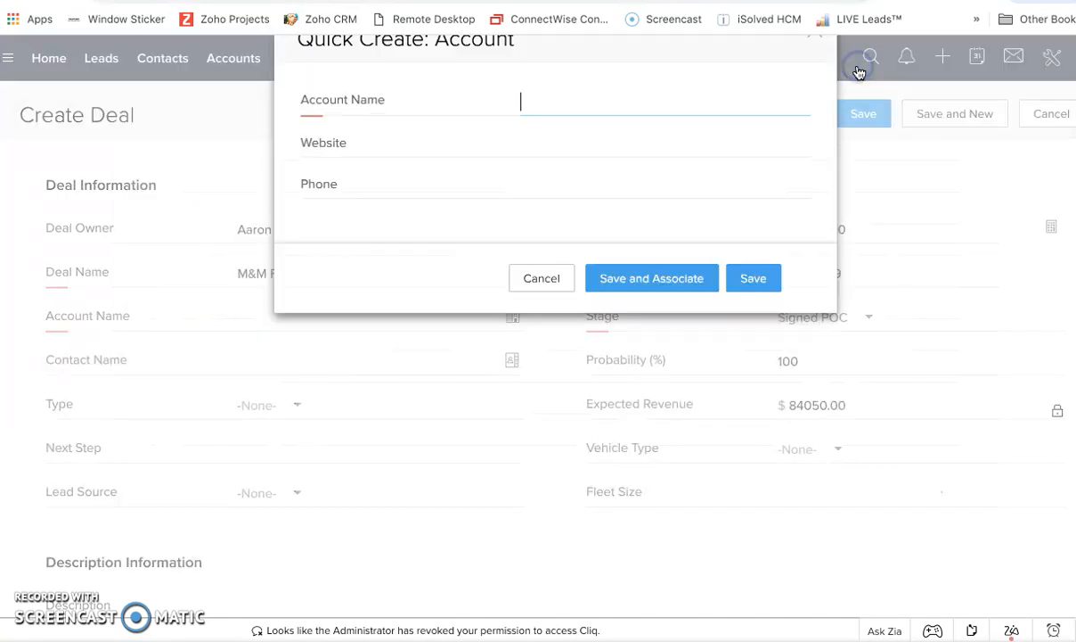
{"action": "left_click", "coordinate": [596, 133]}
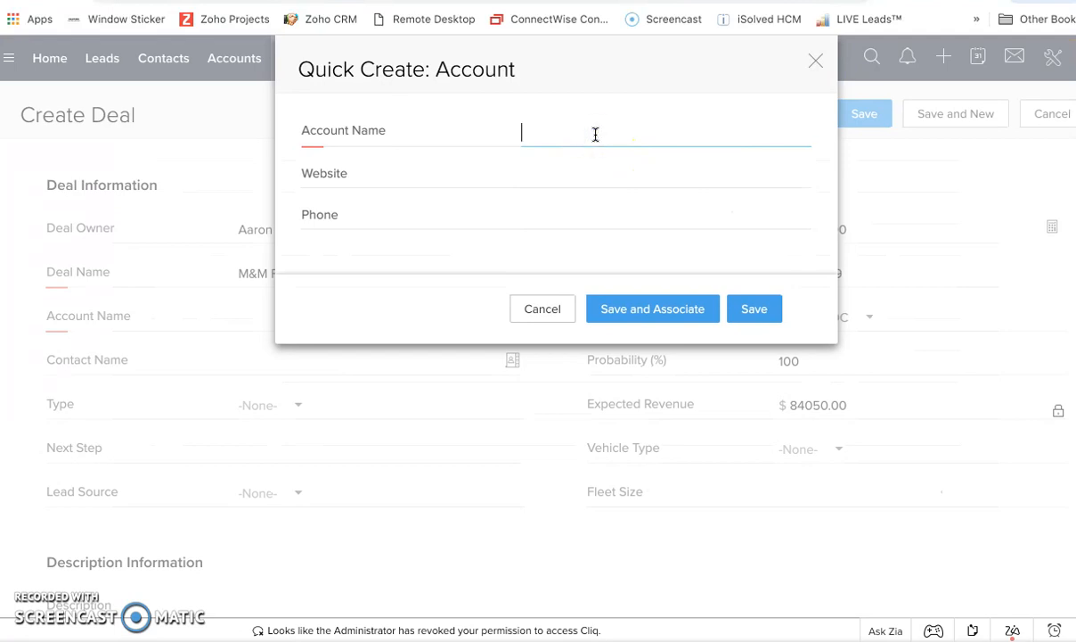
{"action": "type", "text": "M&M Fire Department"}
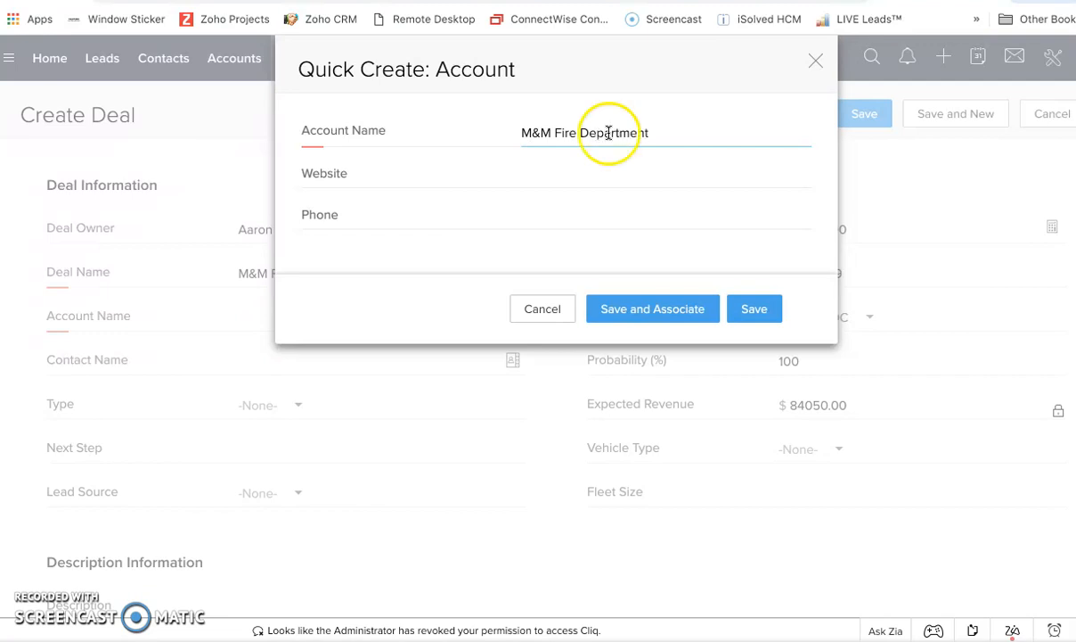
{"action": "left_click", "coordinate": [573, 215]}
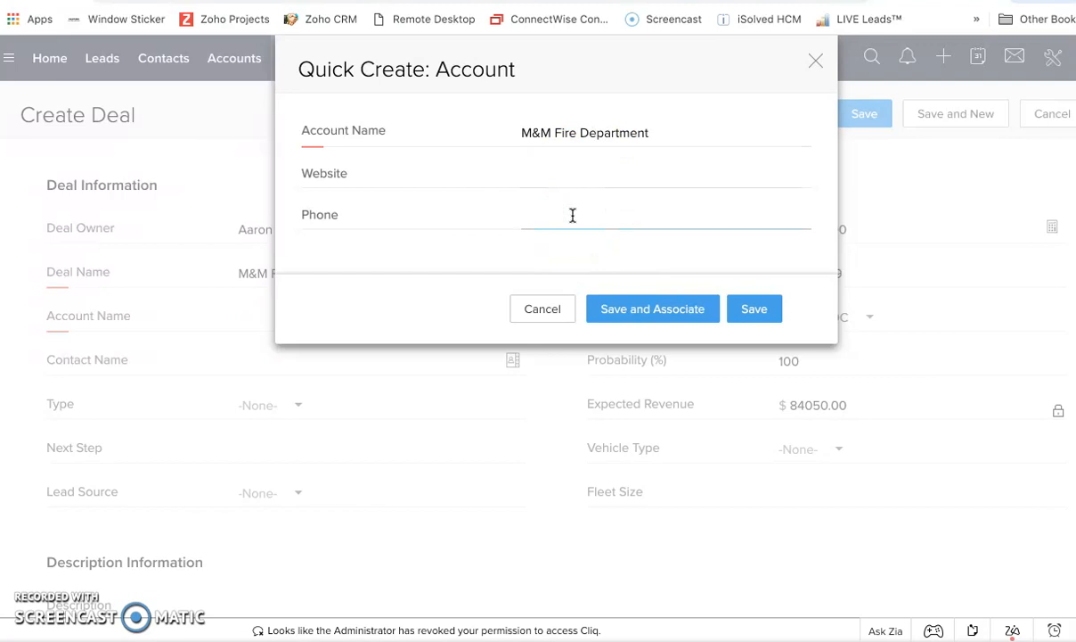
{"action": "left_click", "coordinate": [603, 210]}
{"action": "left_click", "coordinate": [655, 308]}
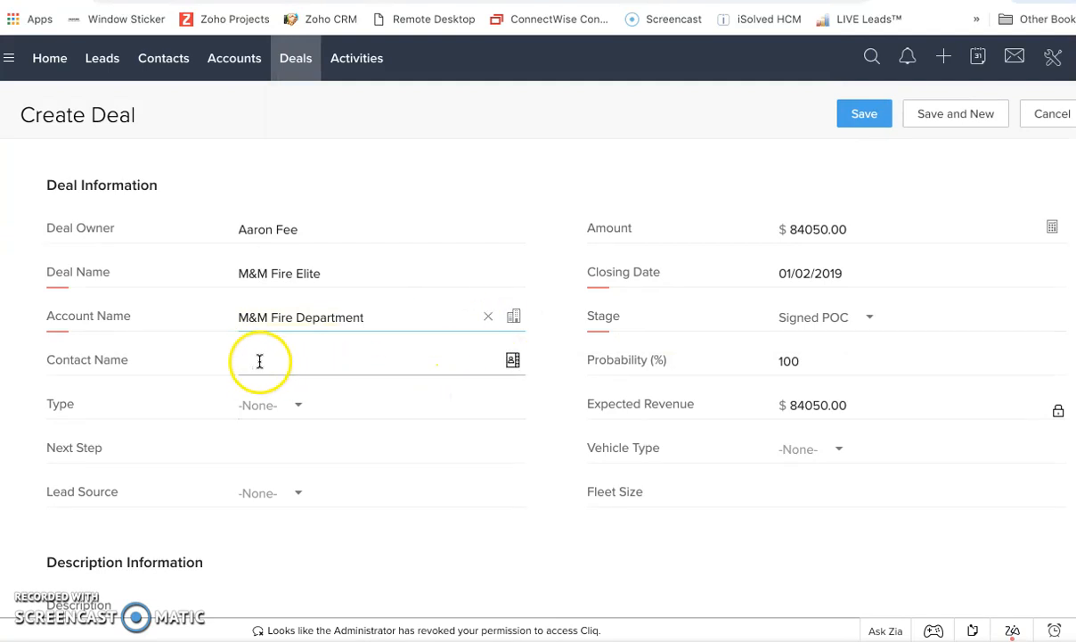
Start a new contact for the deal, linking it to the M&M Fire Department account with salutation Mr.
{"action": "left_click", "coordinate": [512, 360]}
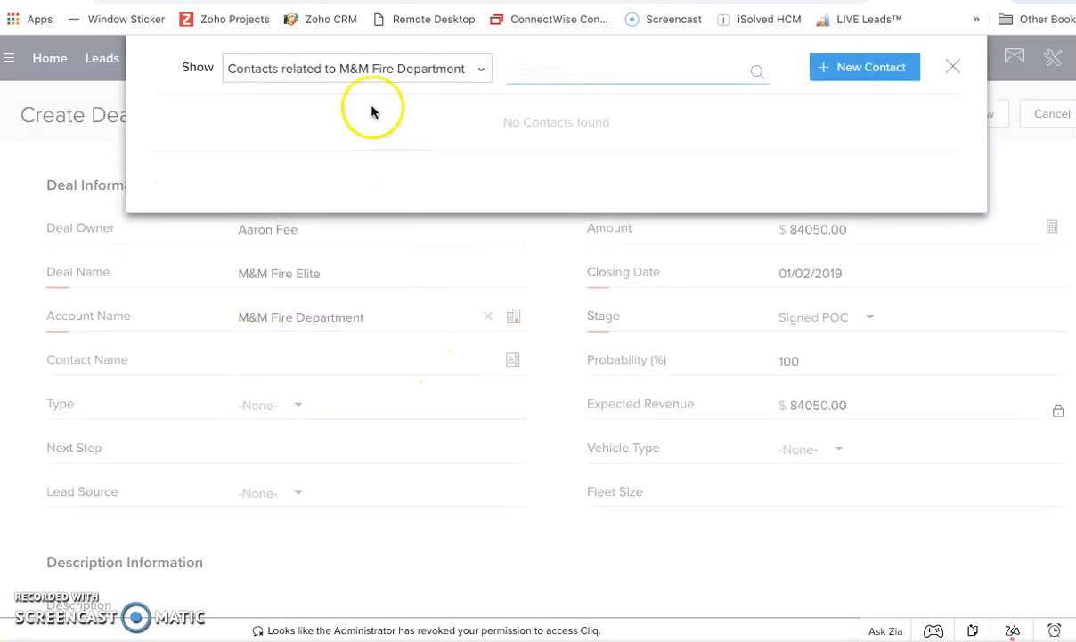
{"action": "left_click", "coordinate": [866, 75]}
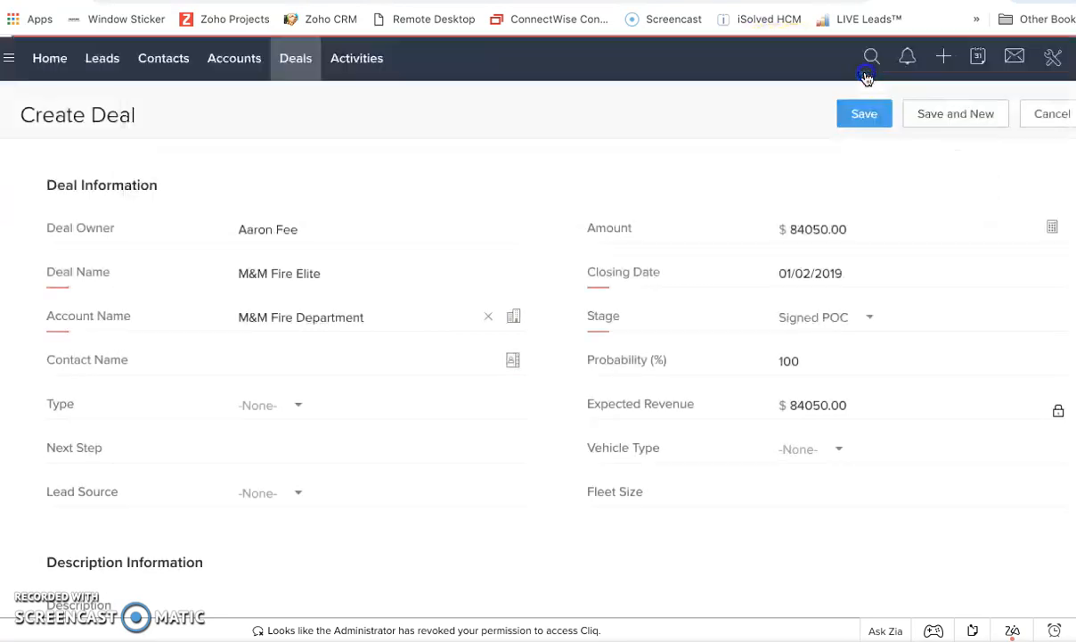
{"action": "left_click", "coordinate": [523, 131]}
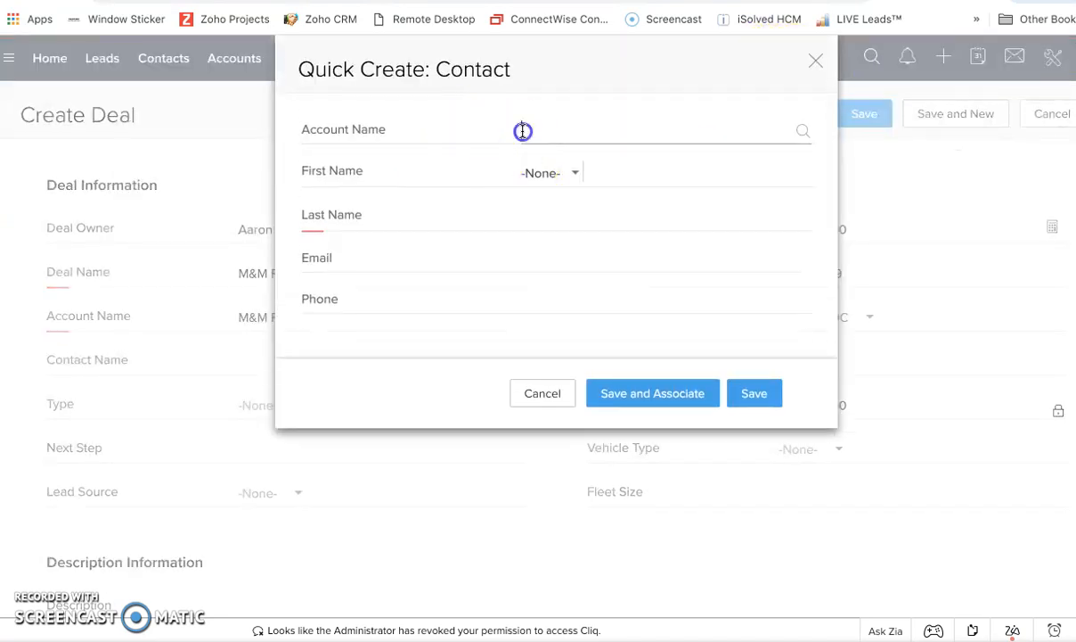
{"action": "left_click", "coordinate": [581, 170]}
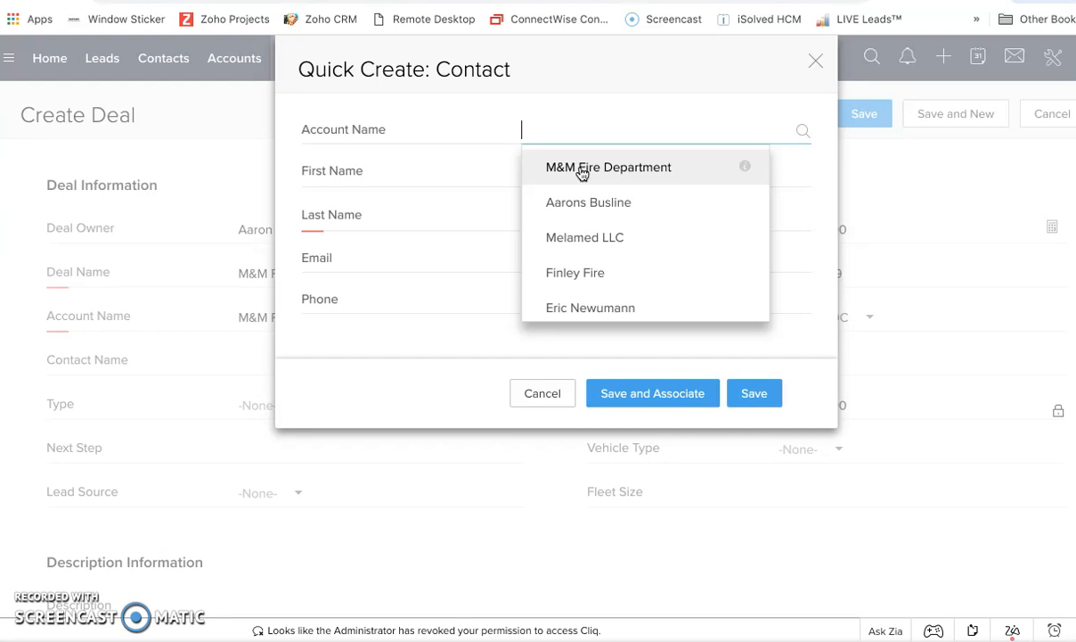
{"action": "left_click", "coordinate": [581, 169]}
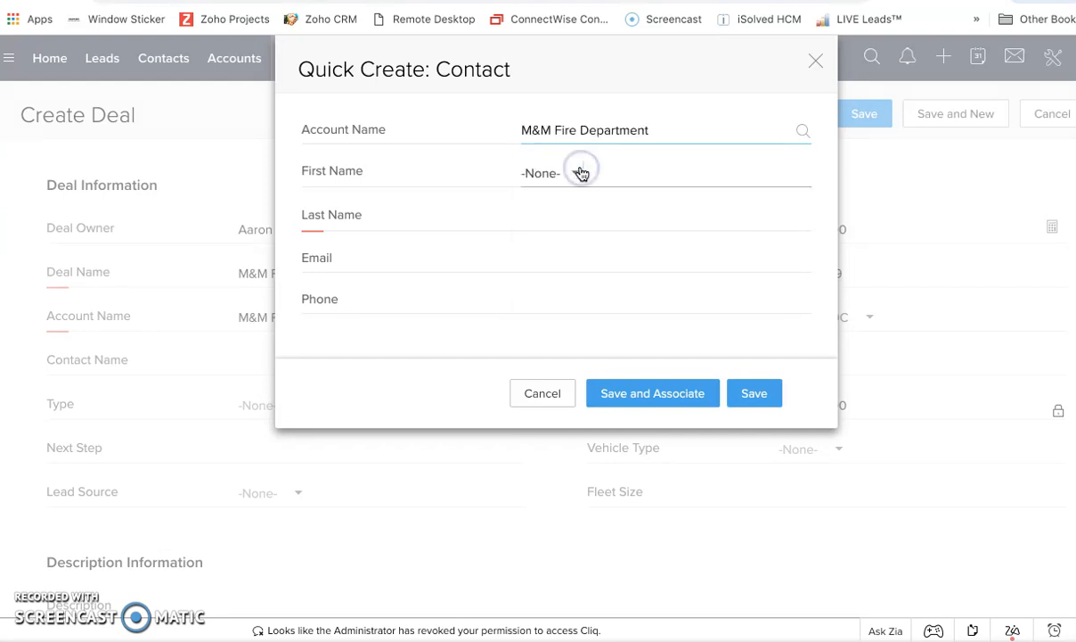
{"action": "left_click", "coordinate": [576, 177]}
{"action": "left_click", "coordinate": [574, 224]}
Fill in the contact's first name, last name and e-mail address.
{"action": "left_click", "coordinate": [648, 169]}
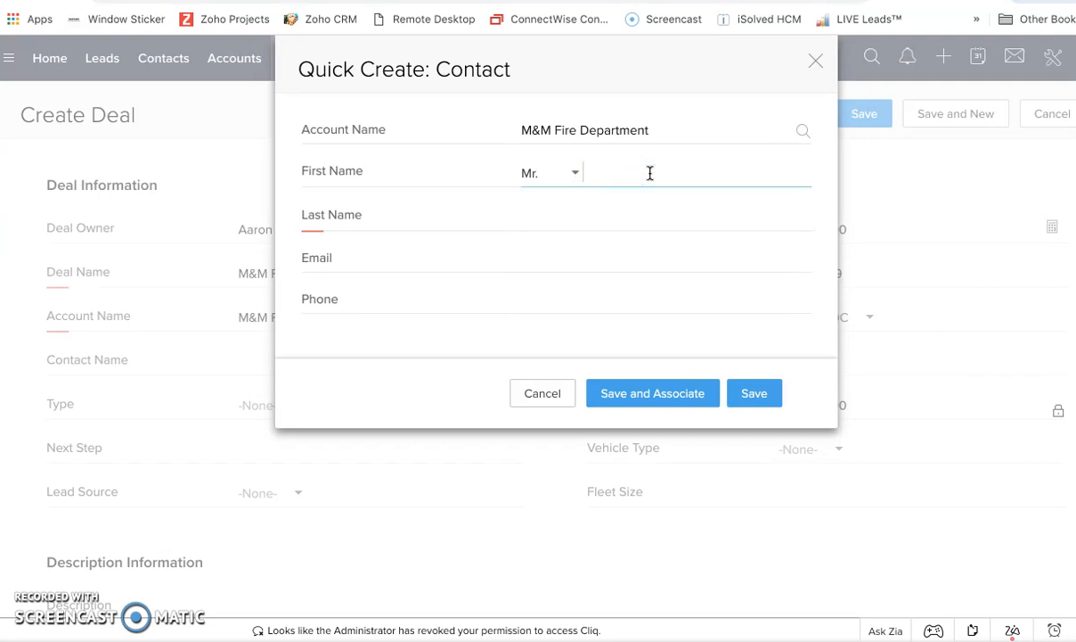
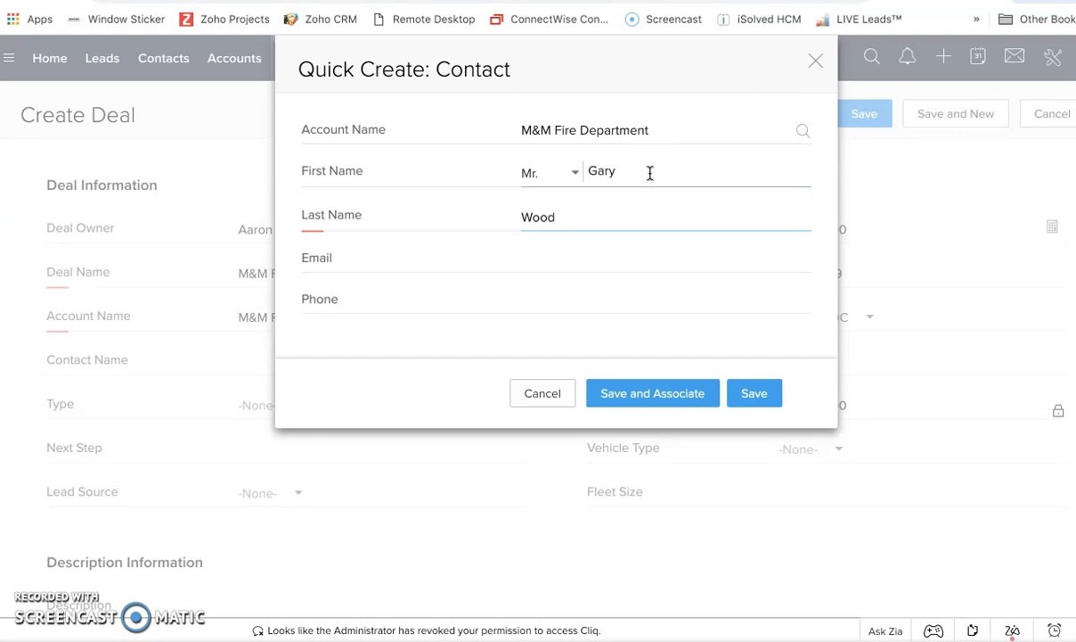
{"action": "type", "text": "rd"}
{"action": "left_click", "coordinate": [587, 258]}
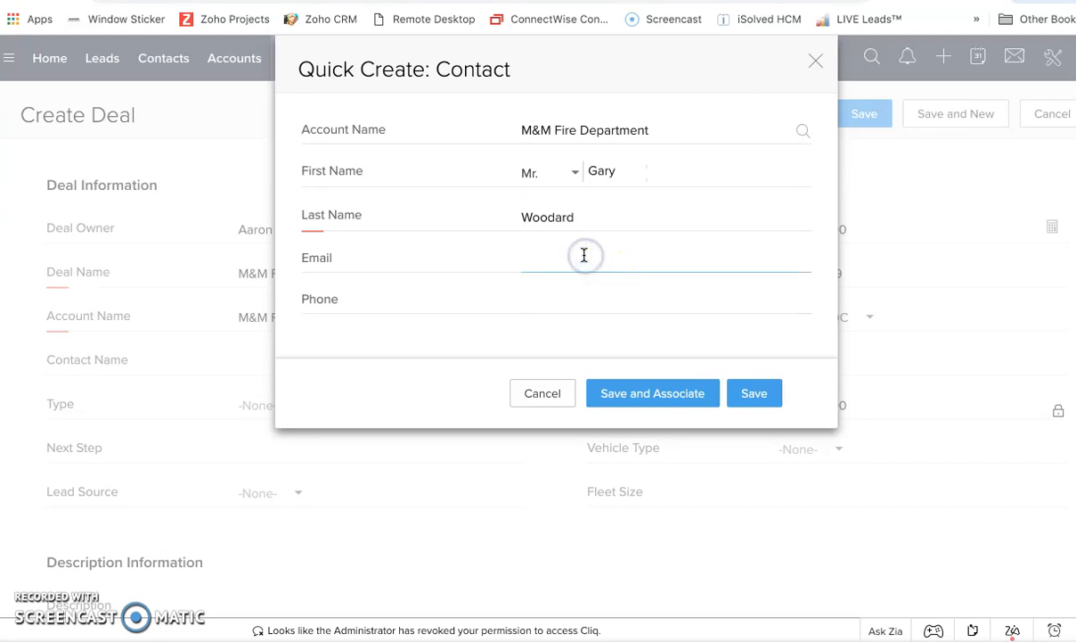
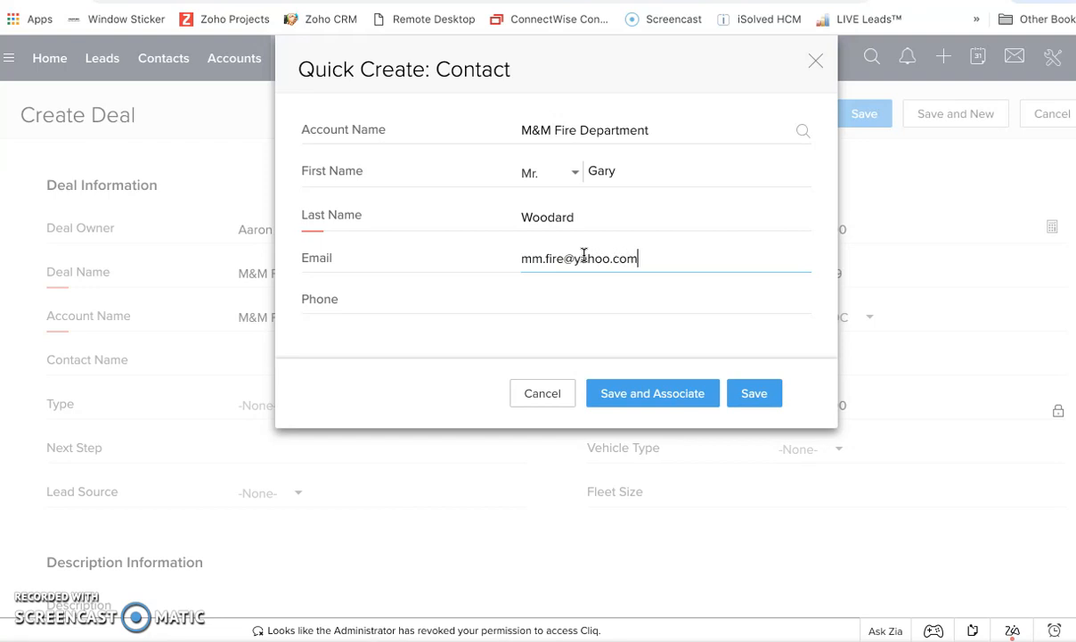
Enter the contact's phone number with hyphens and save the contact, associating it with the deal.
{"action": "key", "text": "Tab"}
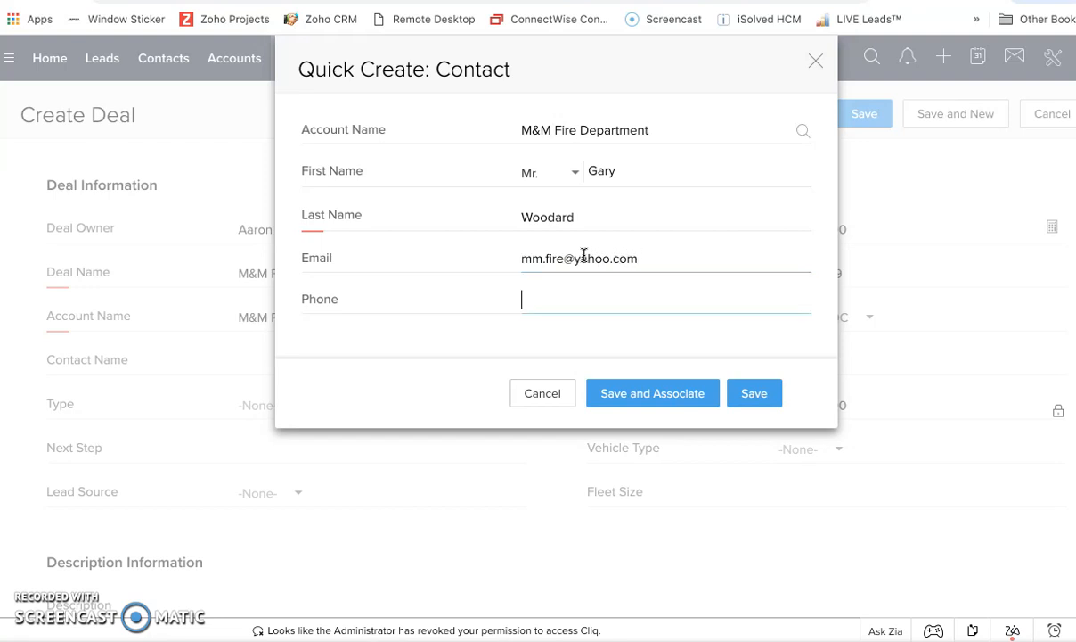
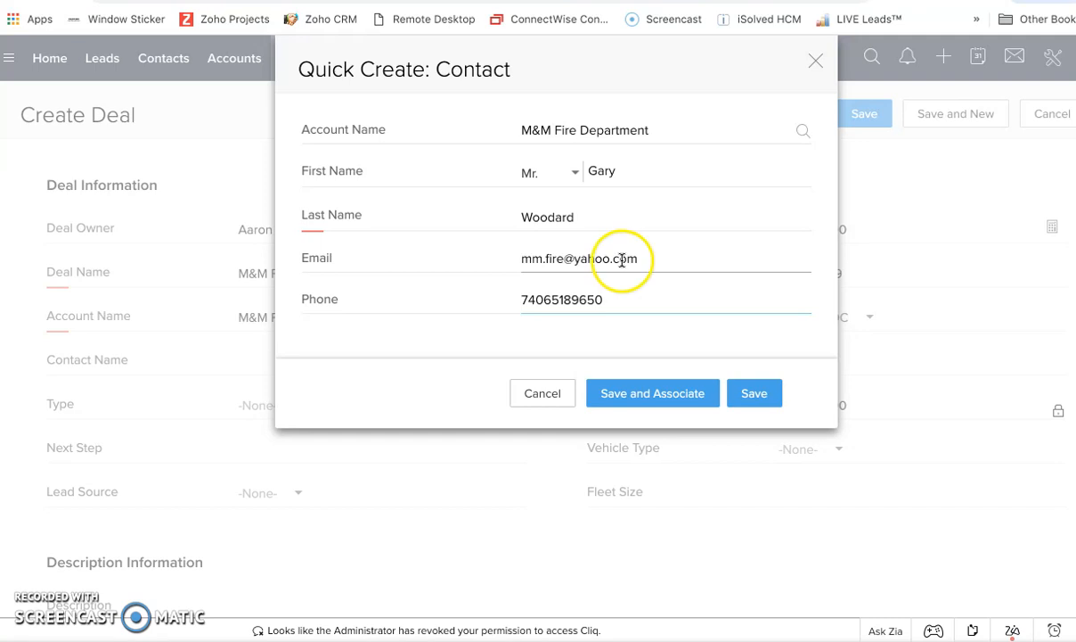
{"action": "left_click", "coordinate": [546, 299]}
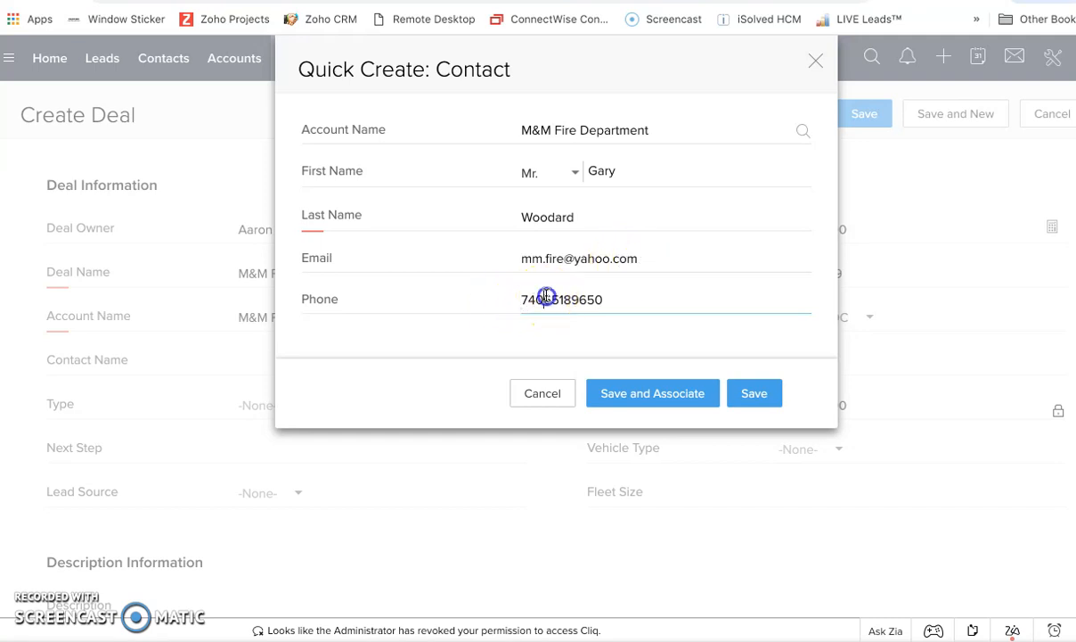
{"action": "left_click", "coordinate": [570, 299]}
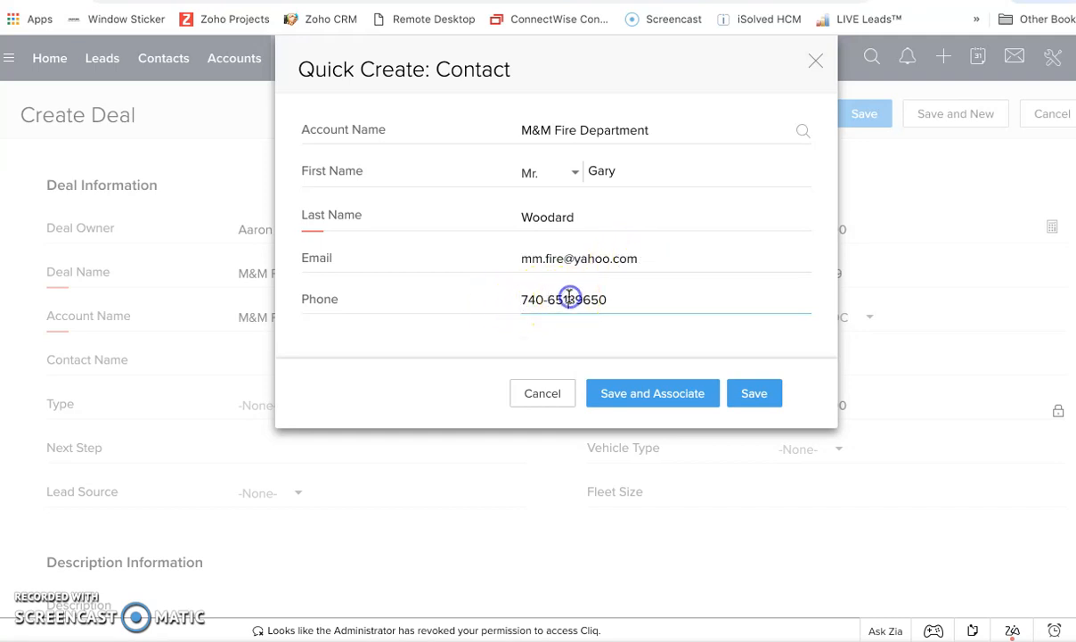
{"action": "type", "text": "-"}
{"action": "left_click", "coordinate": [652, 399]}
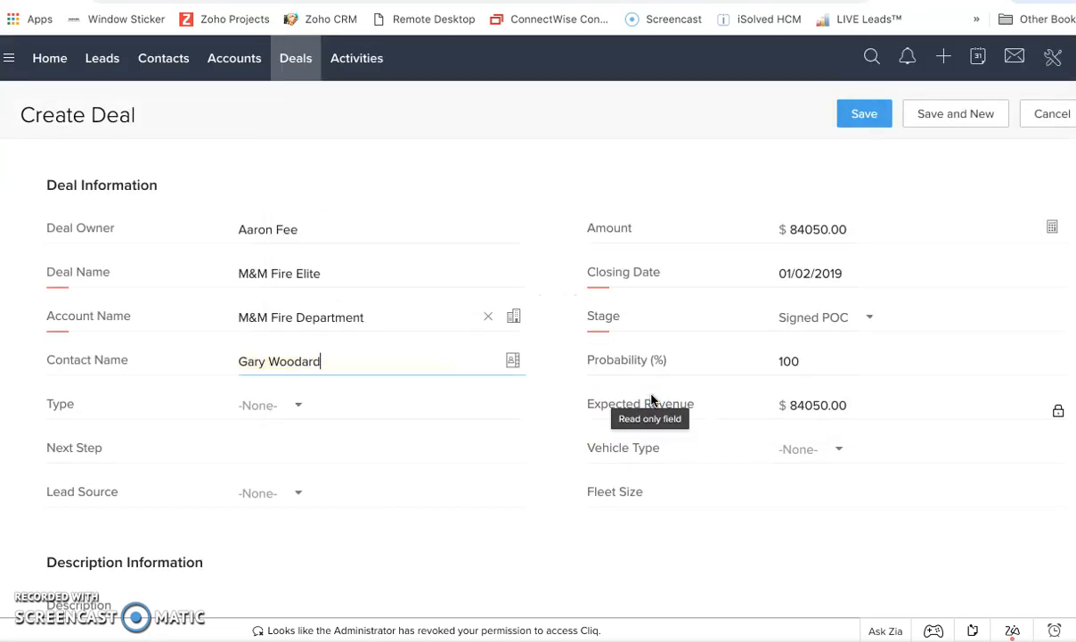
Set the deal type to New Business and the next step to In Production.
{"action": "left_click", "coordinate": [300, 406]}
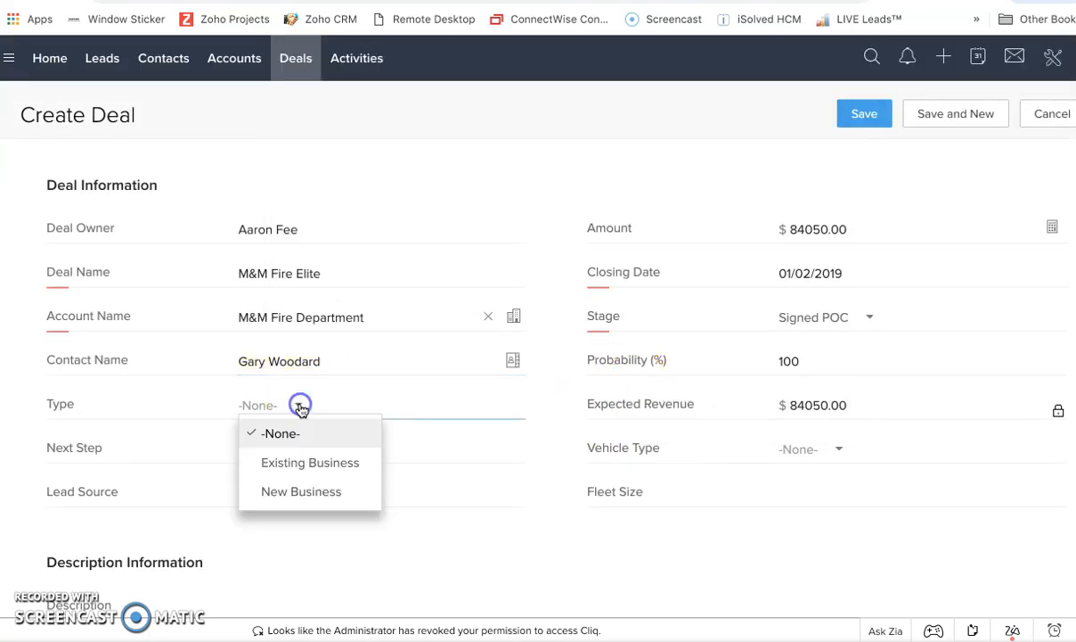
{"action": "left_click", "coordinate": [308, 499]}
{"action": "left_click", "coordinate": [254, 450]}
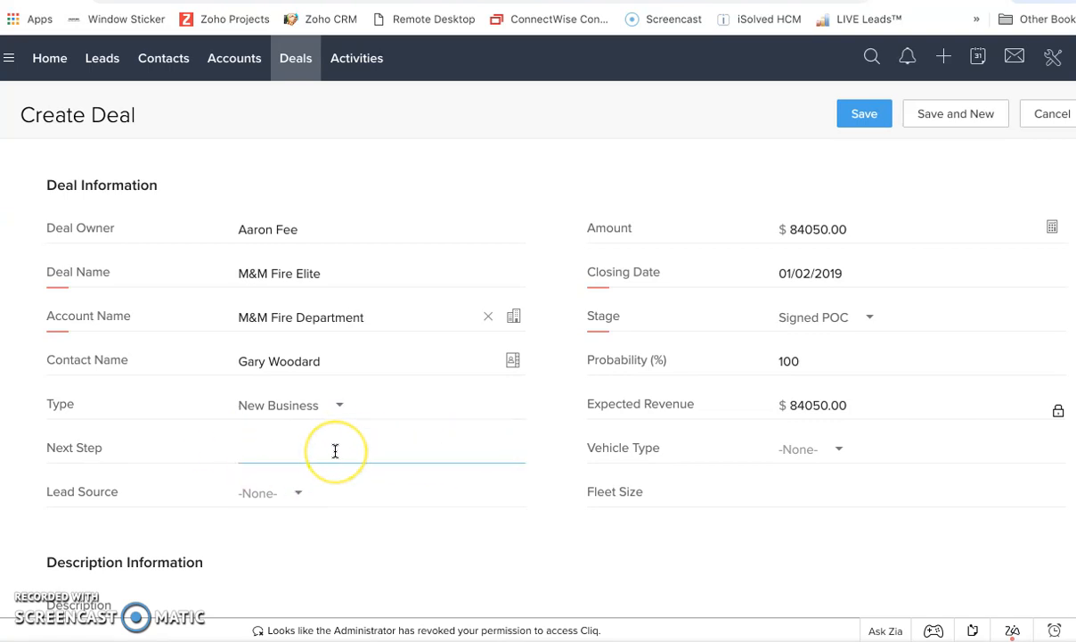
{"action": "type", "text": "IN Production"}
{"action": "left_click", "coordinate": [250, 450]}
{"action": "key", "text": "BackSpace"}
{"action": "type", "text": "n"}
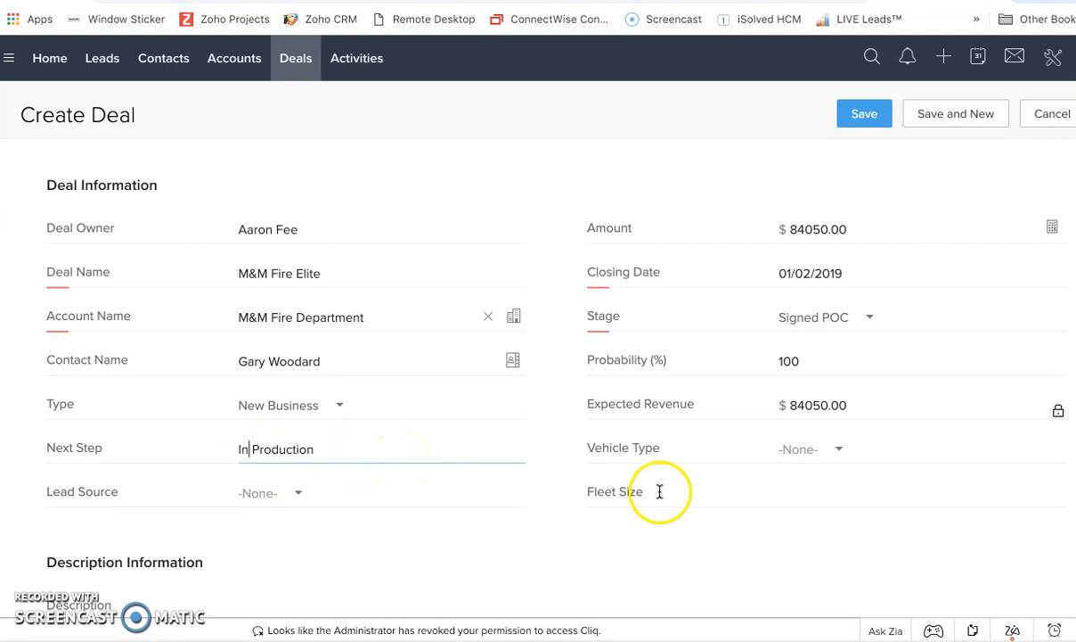
Set the vehicle type to Ambulance and the lead source to Cold Call.
{"action": "left_click", "coordinate": [845, 450]}
{"action": "left_click", "coordinate": [833, 363]}
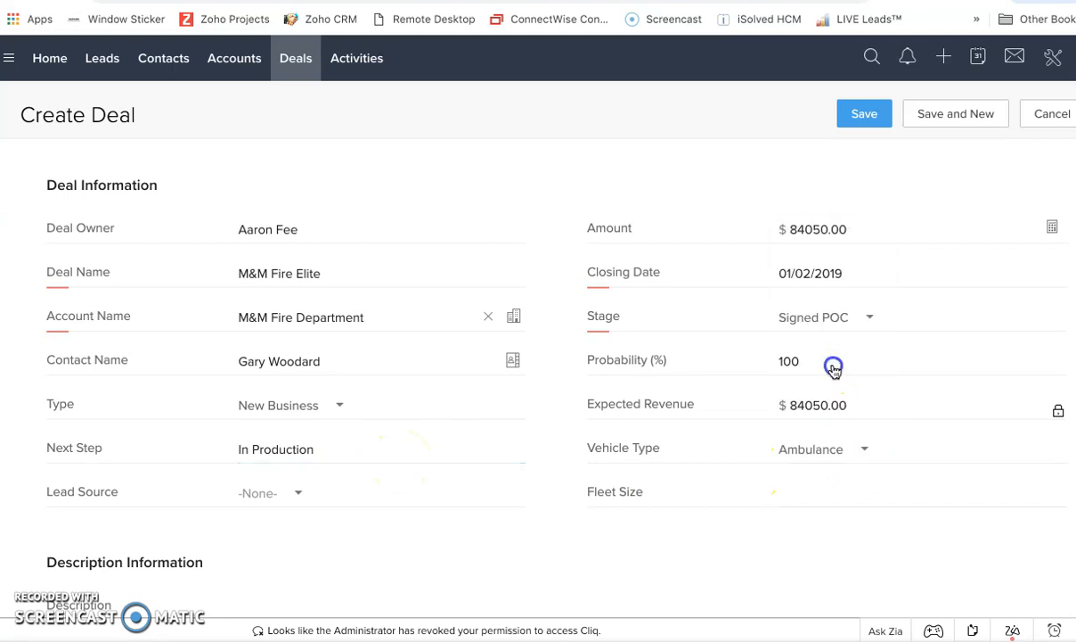
{"action": "left_click", "coordinate": [301, 494]}
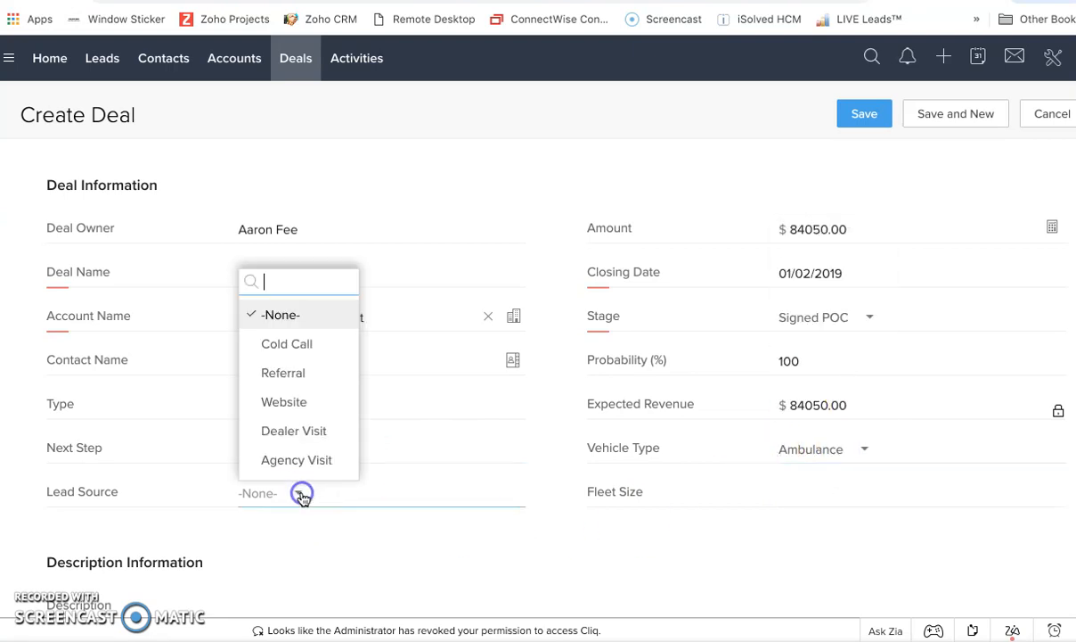
{"action": "left_click", "coordinate": [298, 346]}
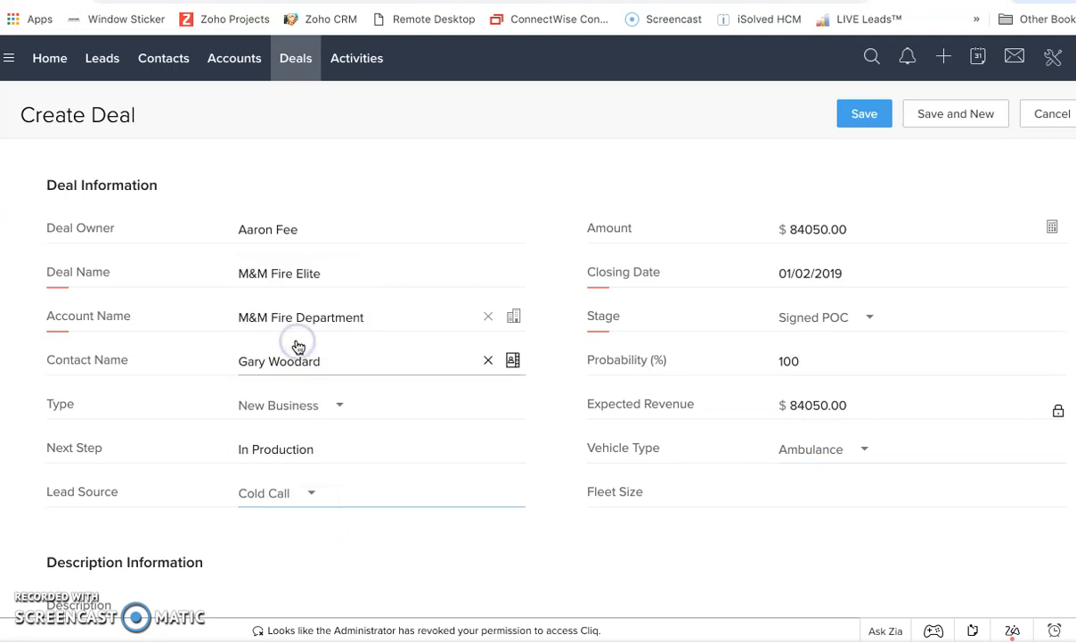
Enter the description "Custom Eite with new bench and is being designed in R&D.".
{"action": "scroll", "coordinate": [517, 510], "scroll_direction": "down", "scroll_amount": 3}
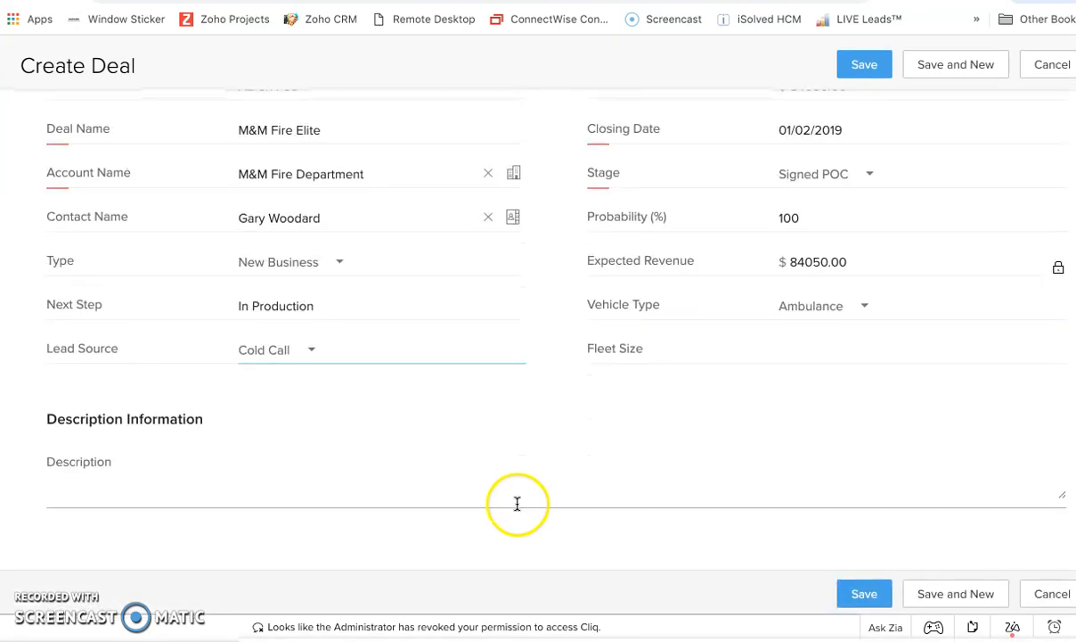
{"action": "left_click", "coordinate": [182, 500]}
{"action": "type", "text": "Cusy"}
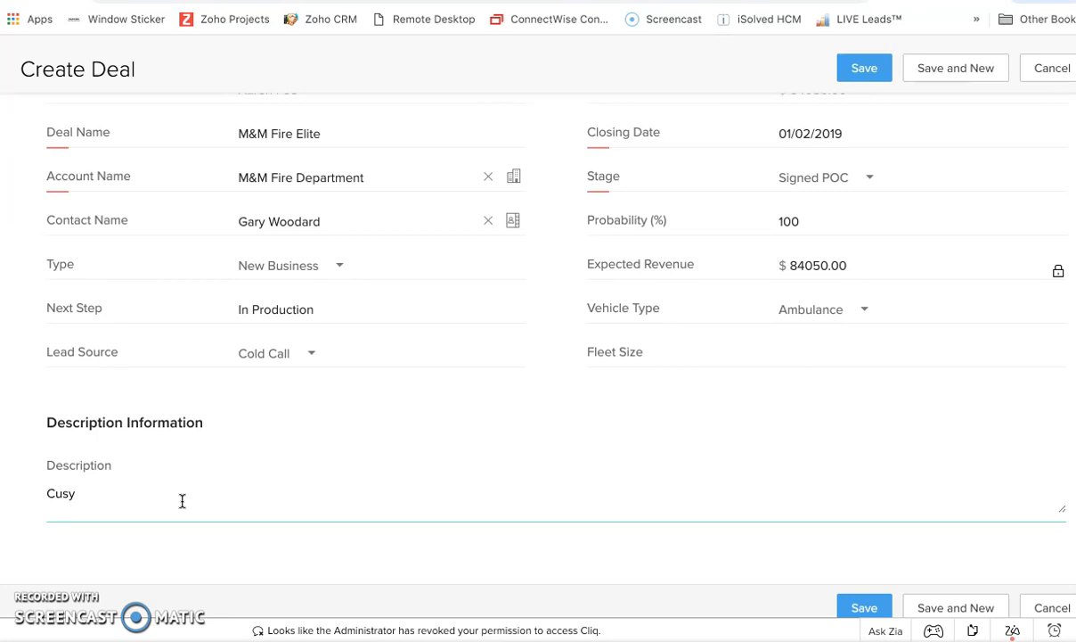
{"action": "type", "text": "ttom Eite with n"}
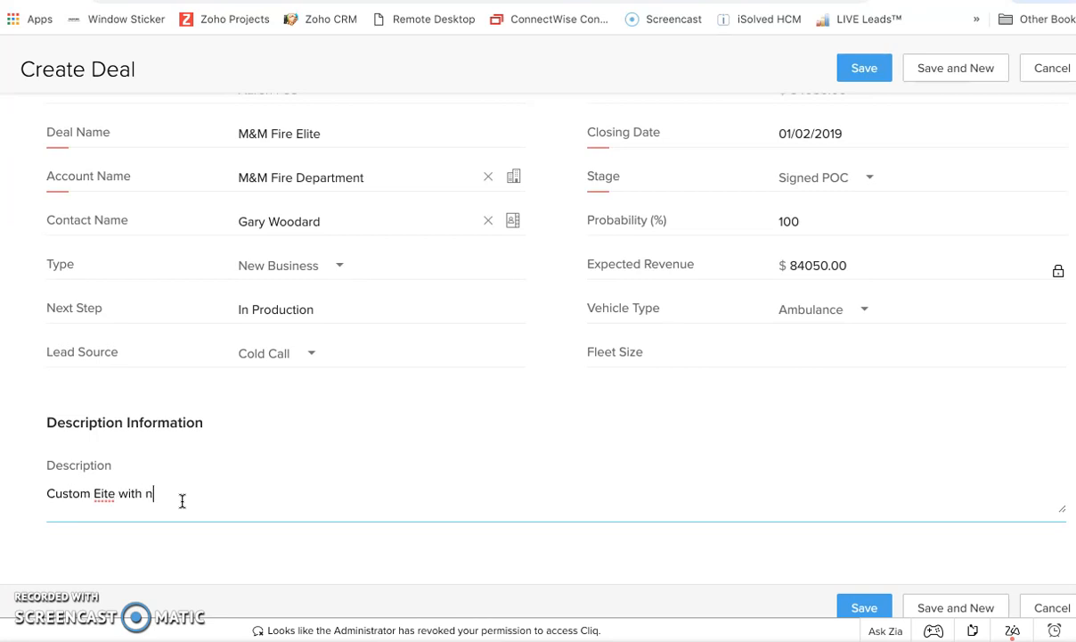
{"action": "type", "text": "ew bench and is being desi"}
{"action": "type", "text": "gned in R"}
{"action": "type", "text": "o"}
{"action": "key", "text": "BackSpace"}
{"action": "type", "text": "&R"}
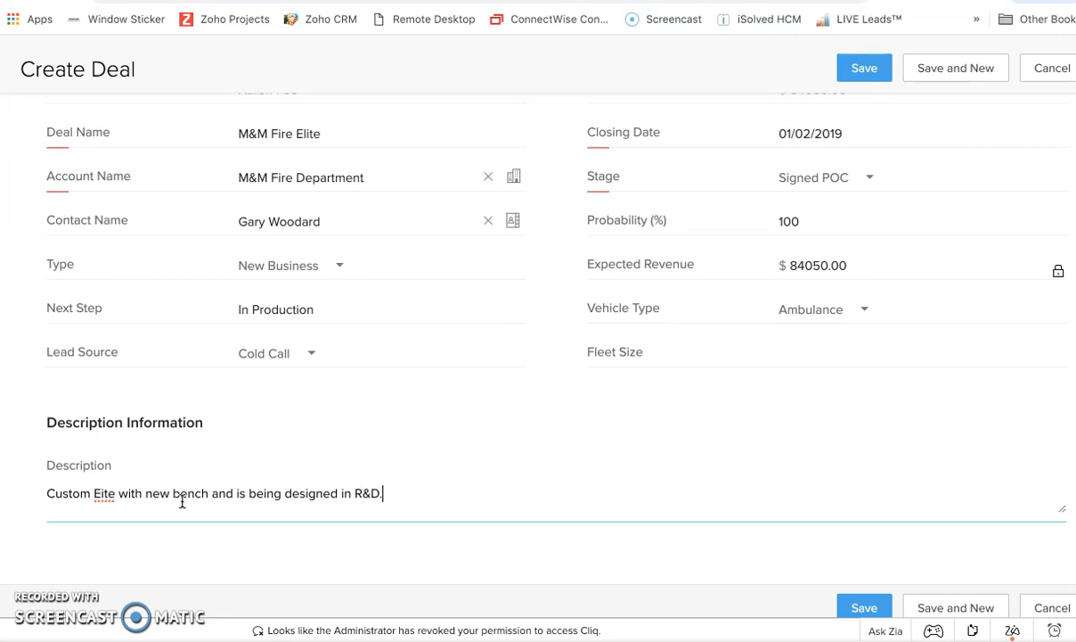
Correct the misspelled "Eite" to "Elite" in the description and save the deal.
{"action": "right_click", "coordinate": [102, 493]}
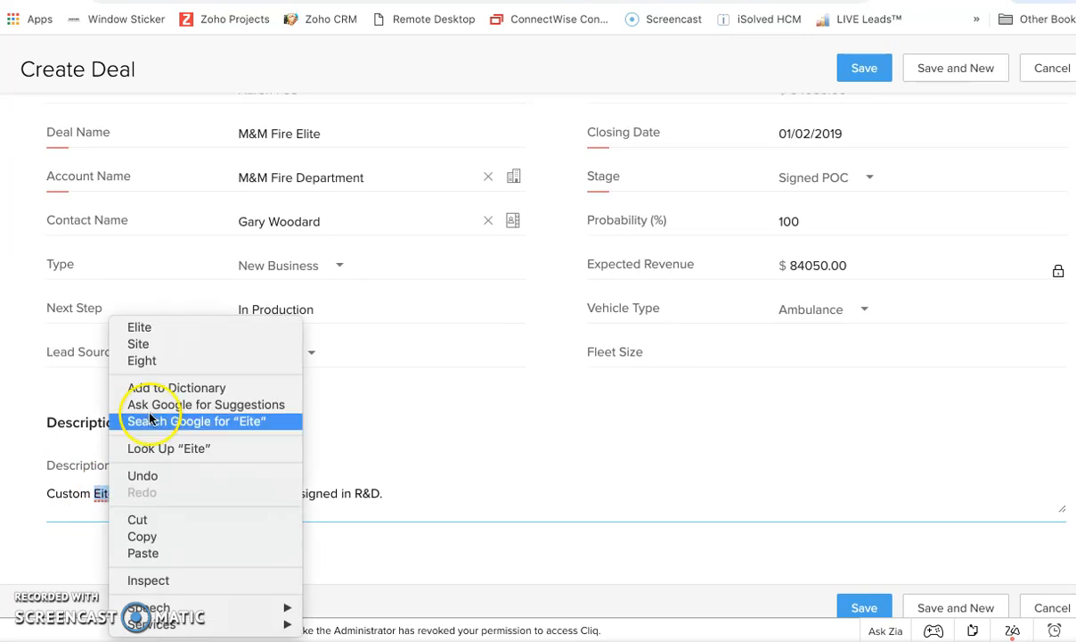
{"action": "left_click", "coordinate": [153, 328]}
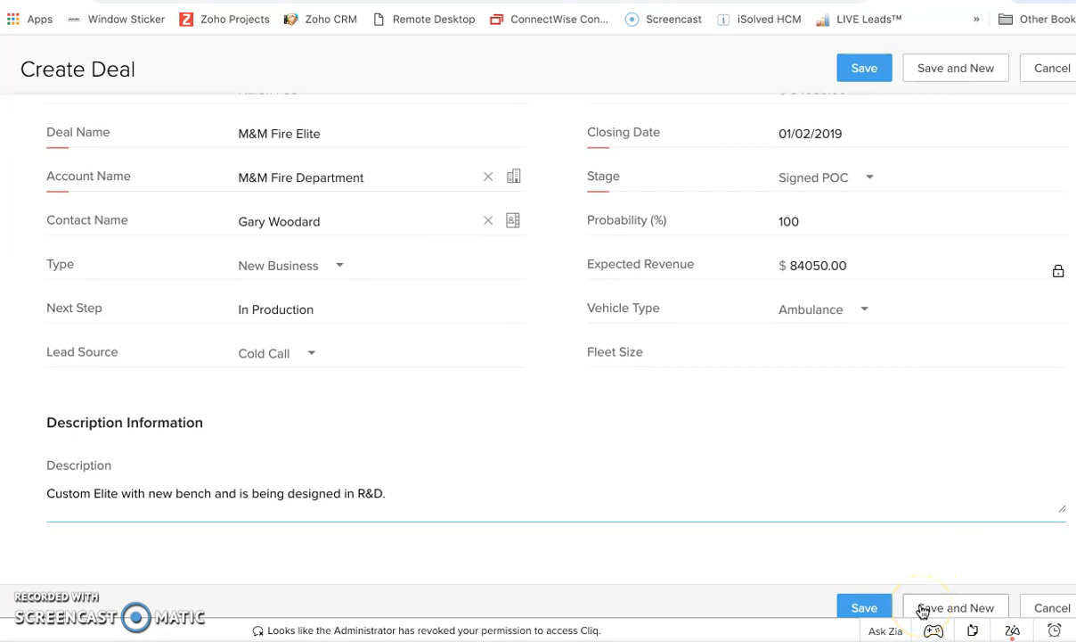
{"action": "left_click", "coordinate": [864, 607]}
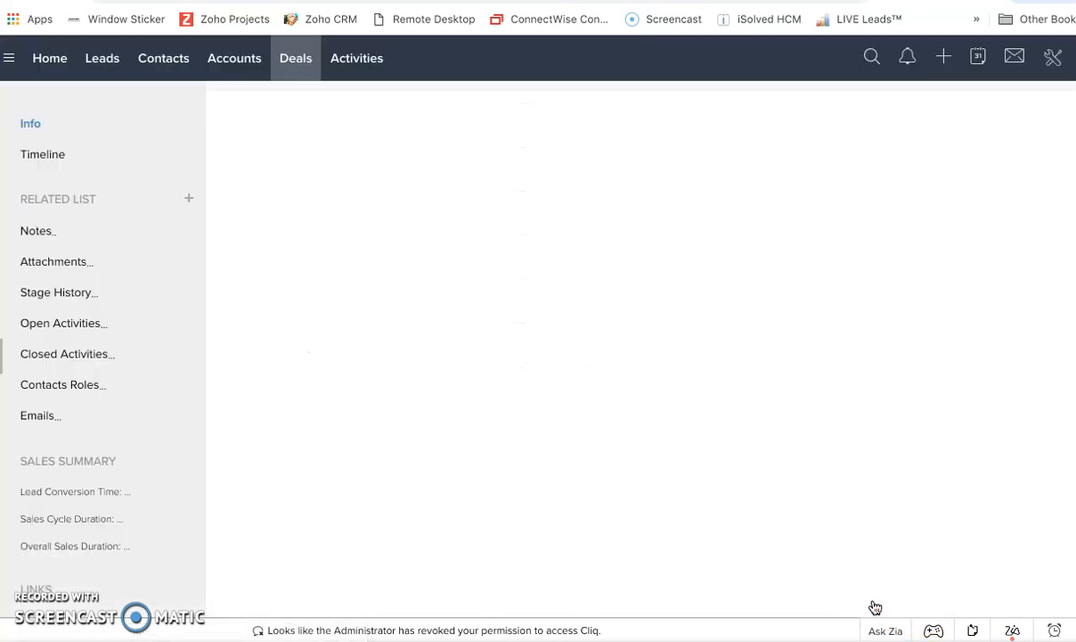
{"action": "scroll", "coordinate": [623, 398], "scroll_direction": "down", "scroll_amount": 2}
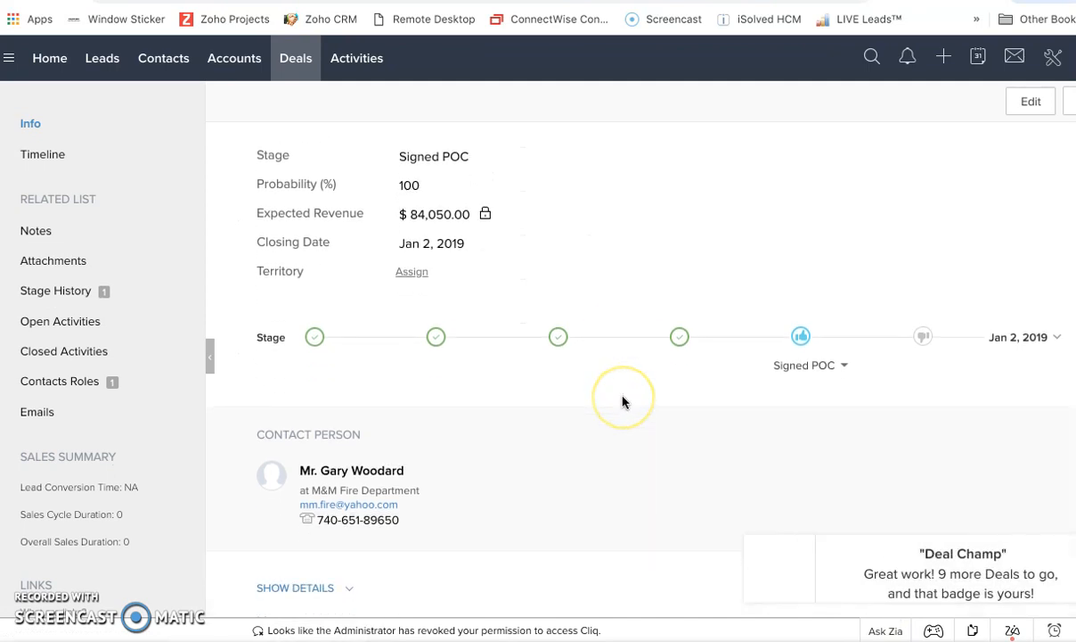
{"action": "scroll", "coordinate": [623, 401], "scroll_direction": "down", "scroll_amount": 1}
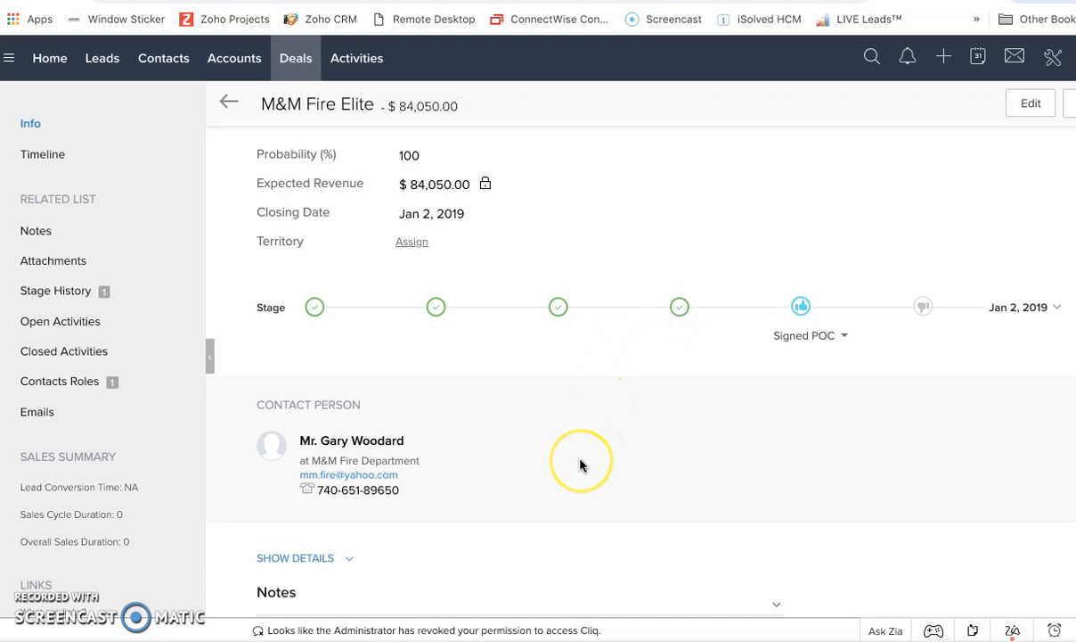
Attach the file M&M Elite.pdf from the desktop to the deal's attachments.
{"action": "scroll", "coordinate": [580, 463], "scroll_direction": "down", "scroll_amount": 3}
{"action": "scroll", "coordinate": [581, 464], "scroll_direction": "down", "scroll_amount": 1}
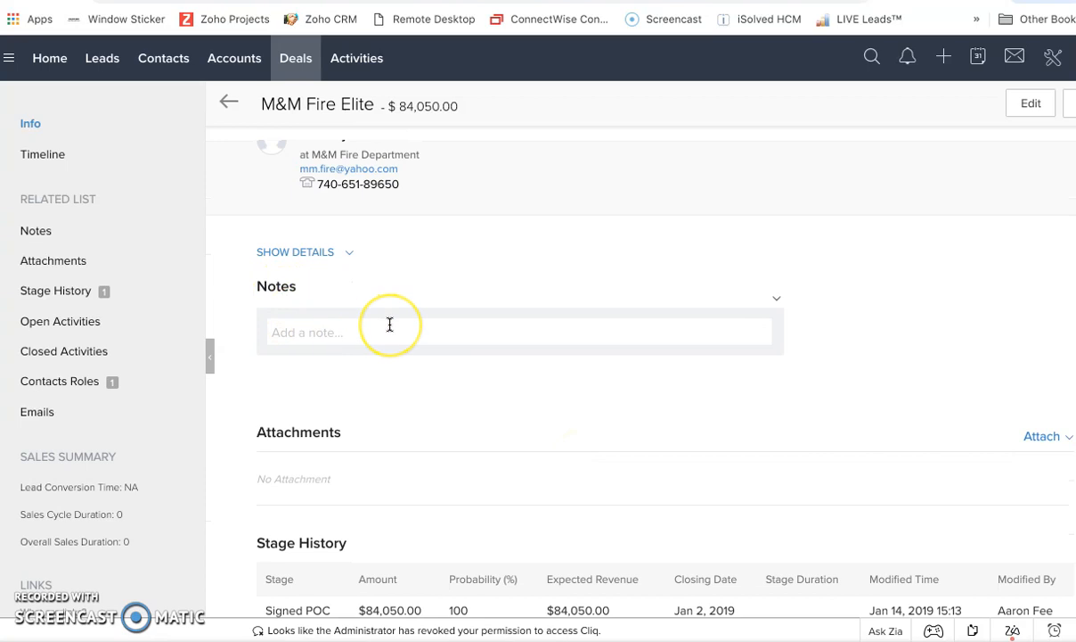
{"action": "scroll", "coordinate": [389, 325], "scroll_direction": "down", "scroll_amount": 2}
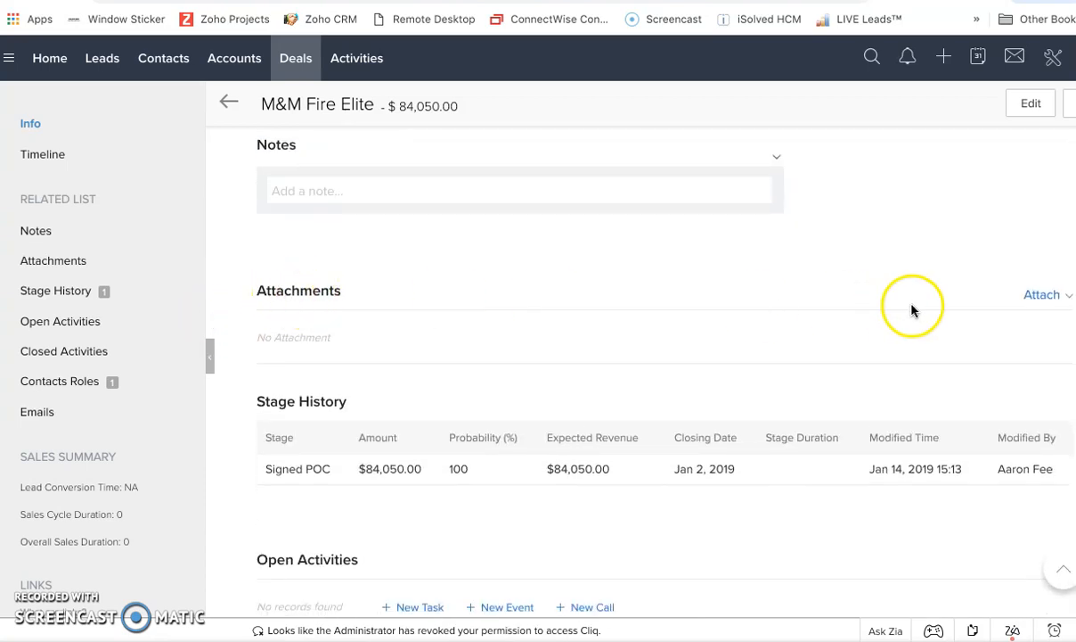
{"action": "left_click", "coordinate": [1038, 303]}
{"action": "left_click", "coordinate": [1014, 320]}
{"action": "left_click", "coordinate": [570, 232]}
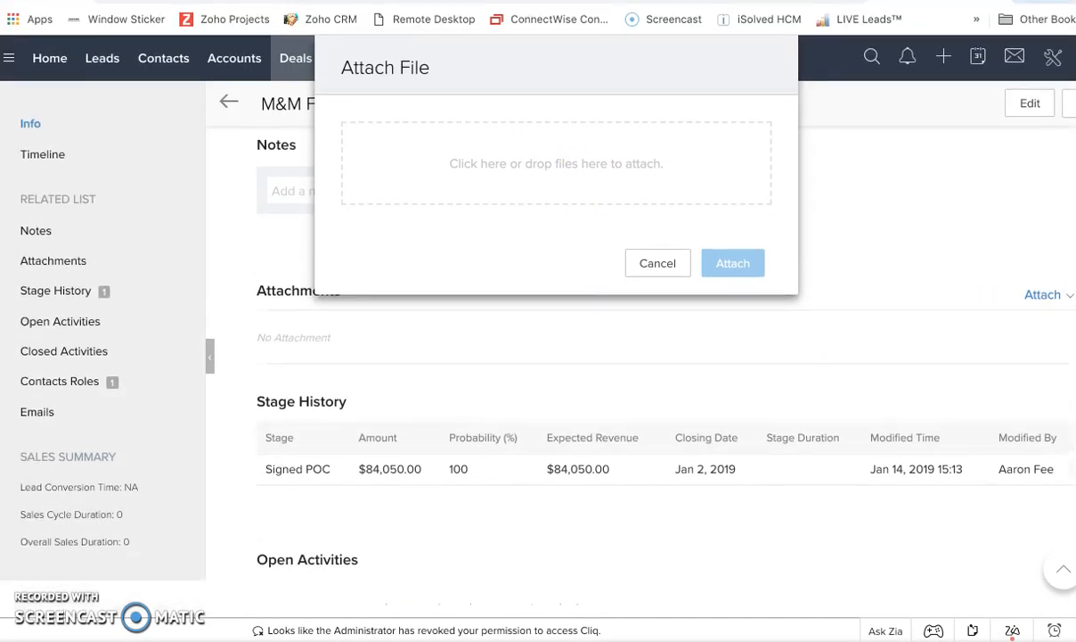
{"action": "key", "text": "ctrl+super+f"}
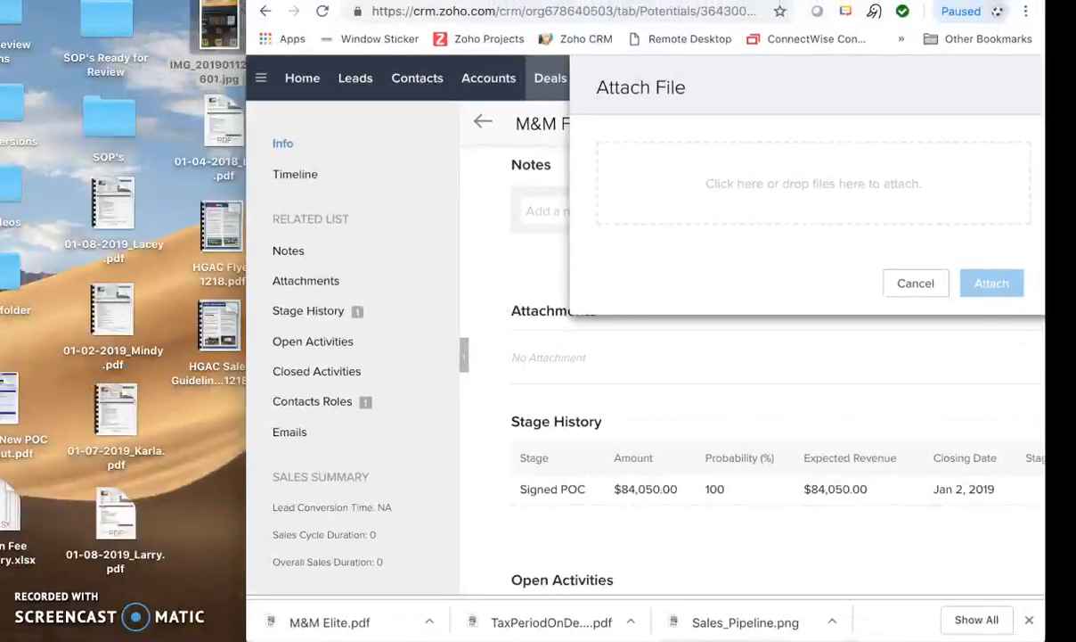
{"action": "left_click_drag", "start_coordinate": [319, 0], "coordinate": [69, 258]}
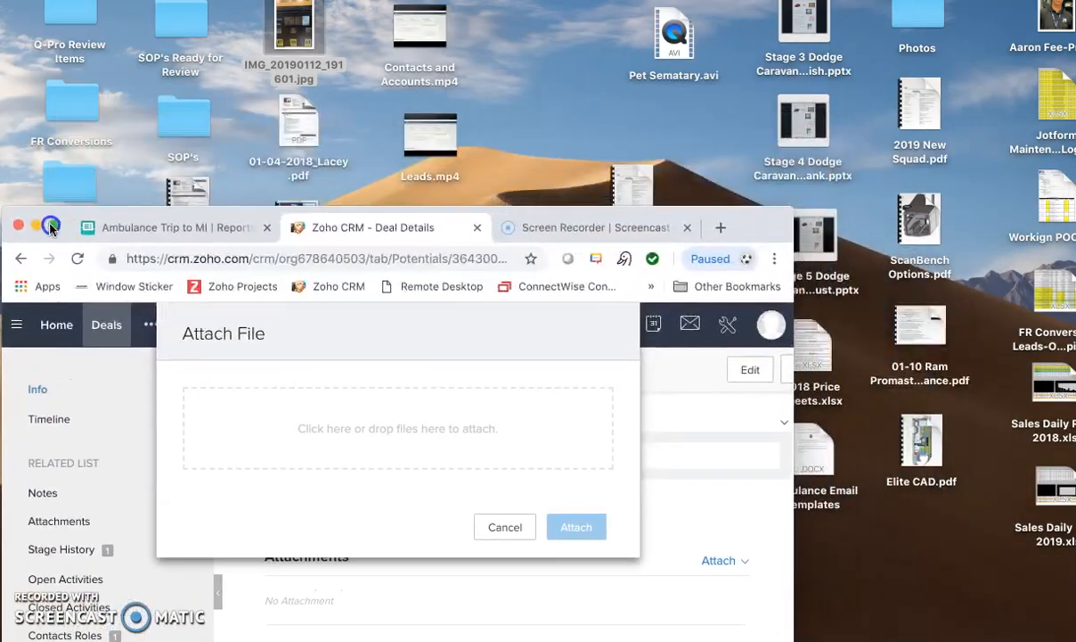
{"action": "left_click_drag", "start_coordinate": [627, 183], "coordinate": [433, 470]}
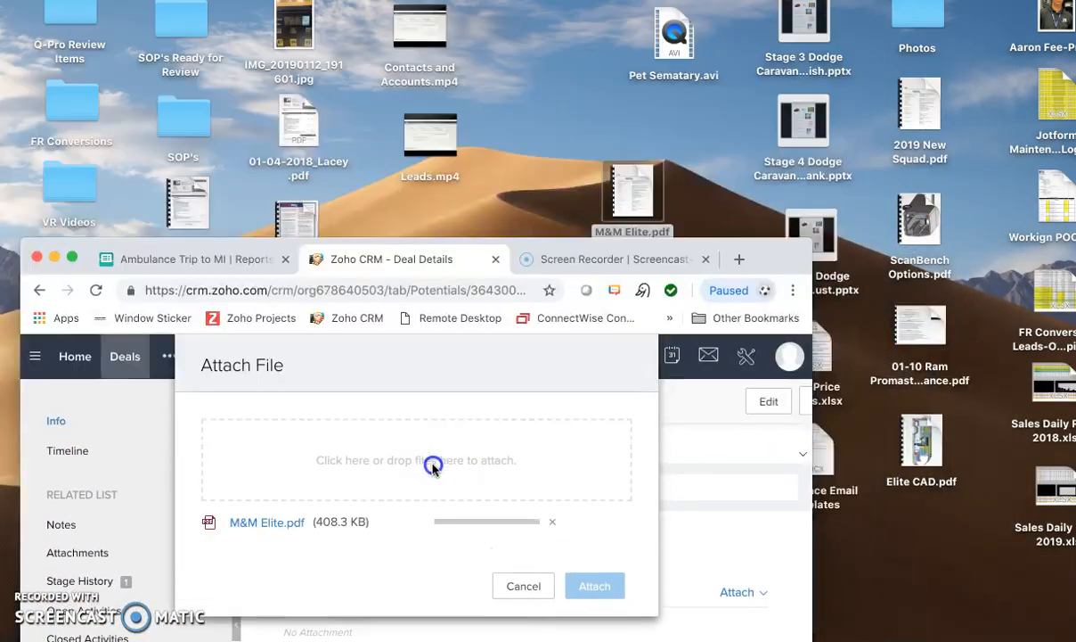
{"action": "left_click", "coordinate": [72, 256]}
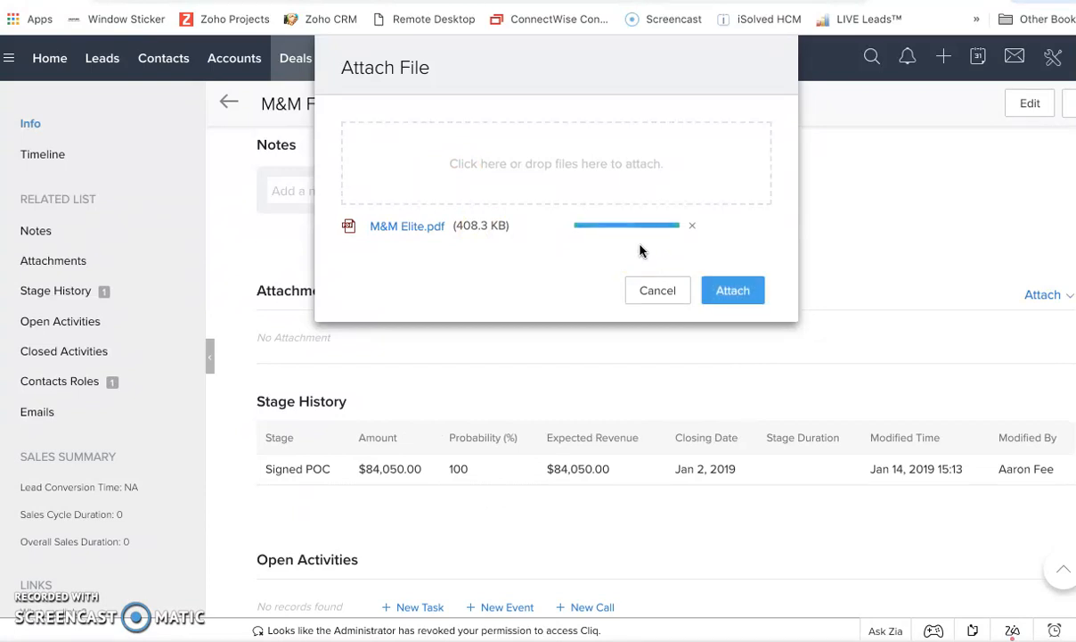
{"action": "left_click", "coordinate": [736, 290]}
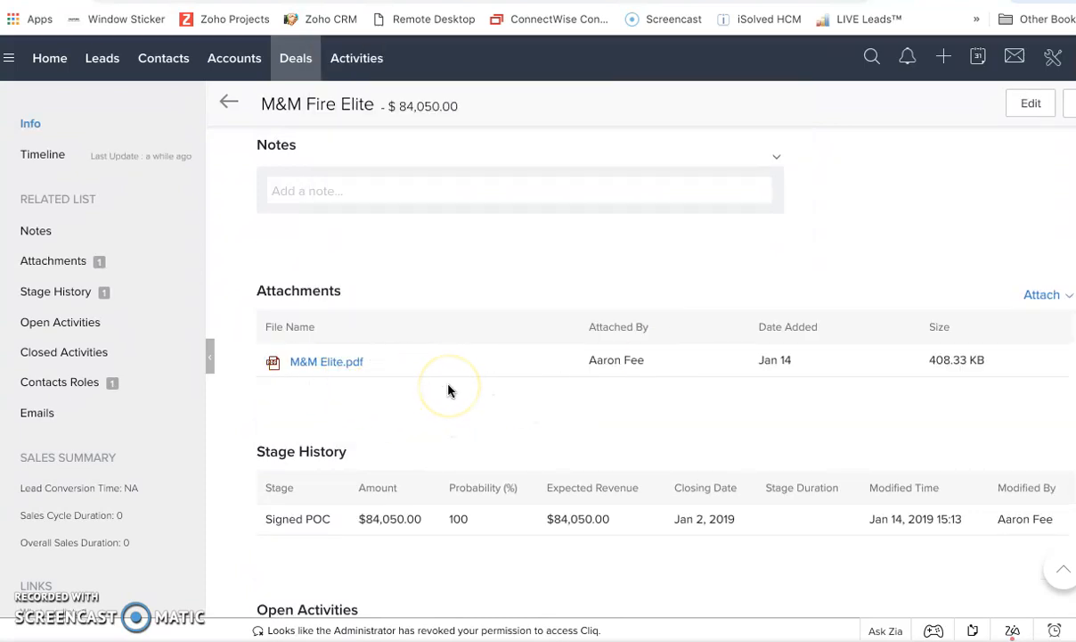
Start a new task for the deal with the subject "Follow up with R&D on progress".
{"action": "scroll", "coordinate": [448, 390], "scroll_direction": "down", "scroll_amount": 4}
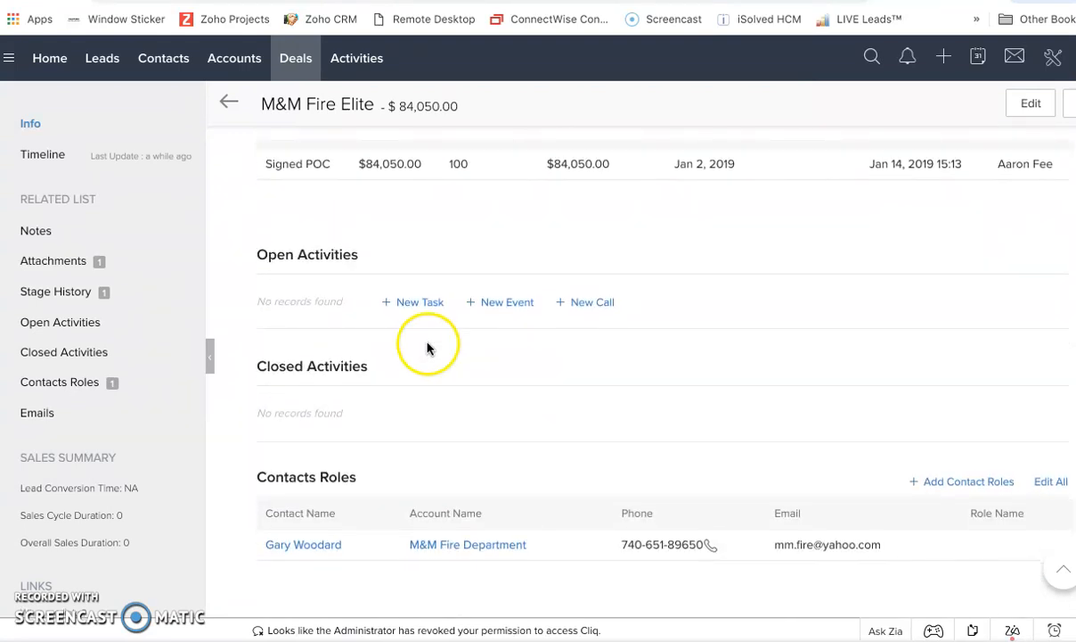
{"action": "left_click", "coordinate": [420, 307]}
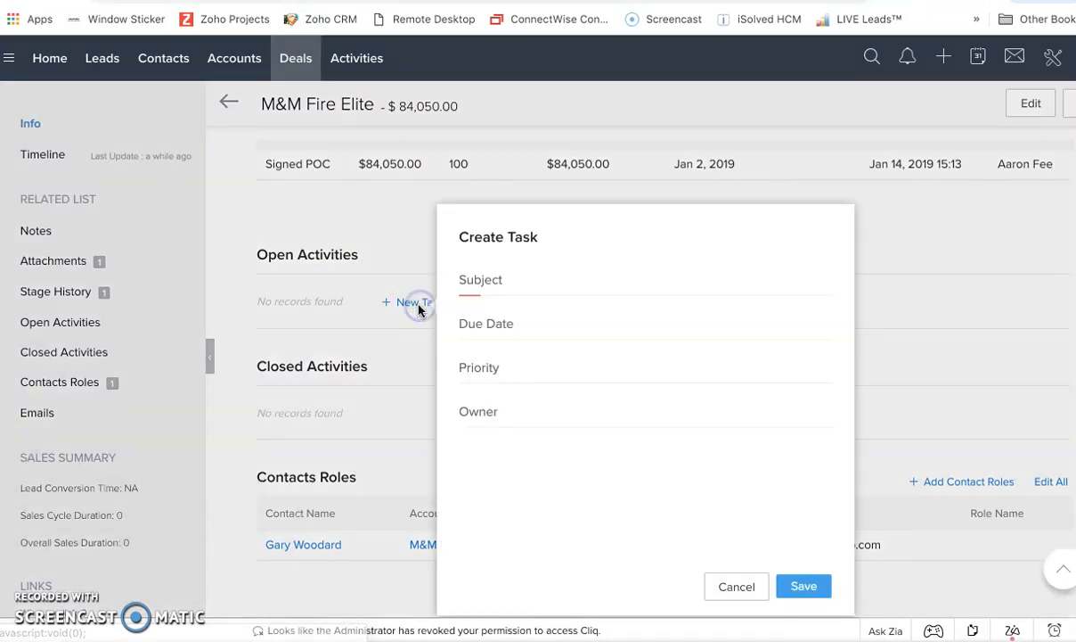
{"action": "left_click", "coordinate": [604, 282]}
{"action": "type", "text": "Foll wup with R"}
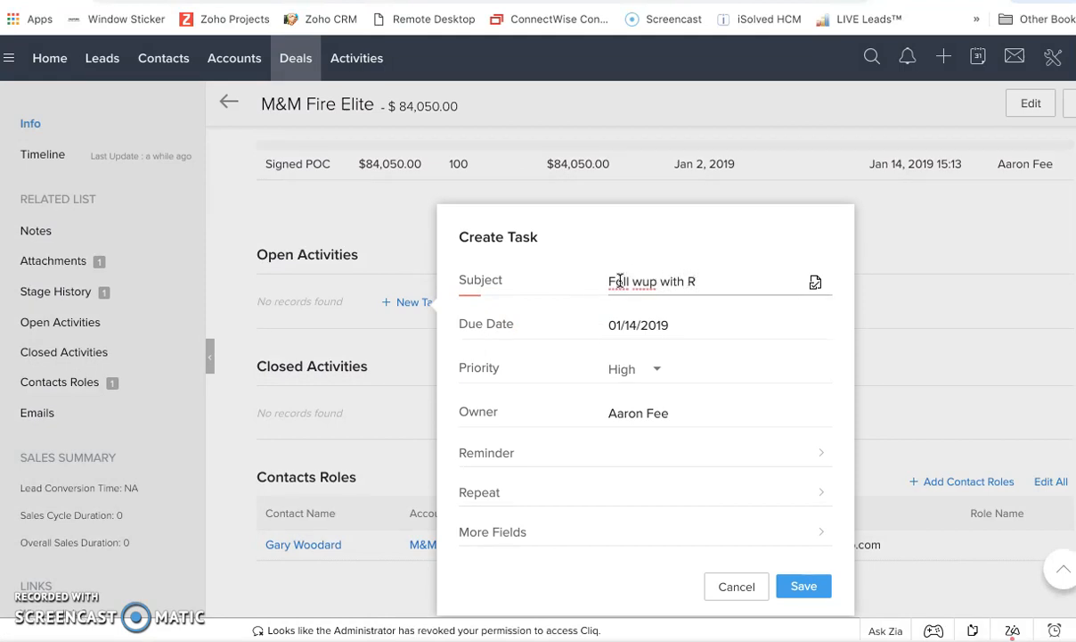
{"action": "type", "text": "&D on progress"}
{"action": "left_click", "coordinate": [632, 281]}
{"action": "key", "text": "BackSpace"}
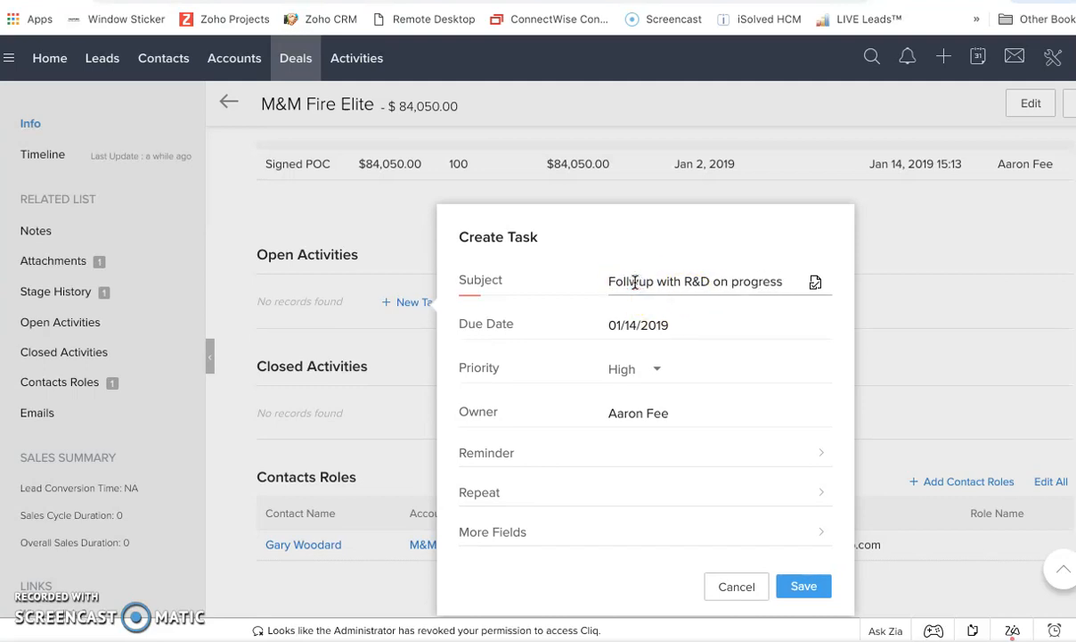
{"action": "type", "text": "o"}
{"action": "left_click", "coordinate": [653, 283]}
Set the task's due date to 02/01/2019 and keep its priority at High.
{"action": "left_click", "coordinate": [673, 325]}
{"action": "left_click", "coordinate": [725, 503]}
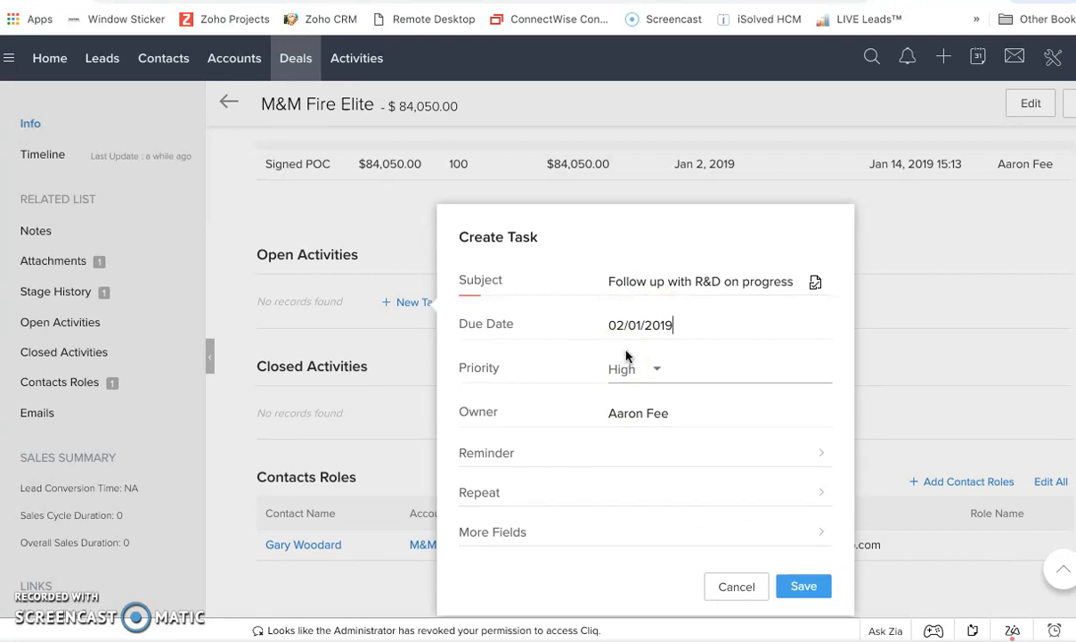
{"action": "left_click", "coordinate": [659, 374]}
{"action": "left_click", "coordinate": [647, 420]}
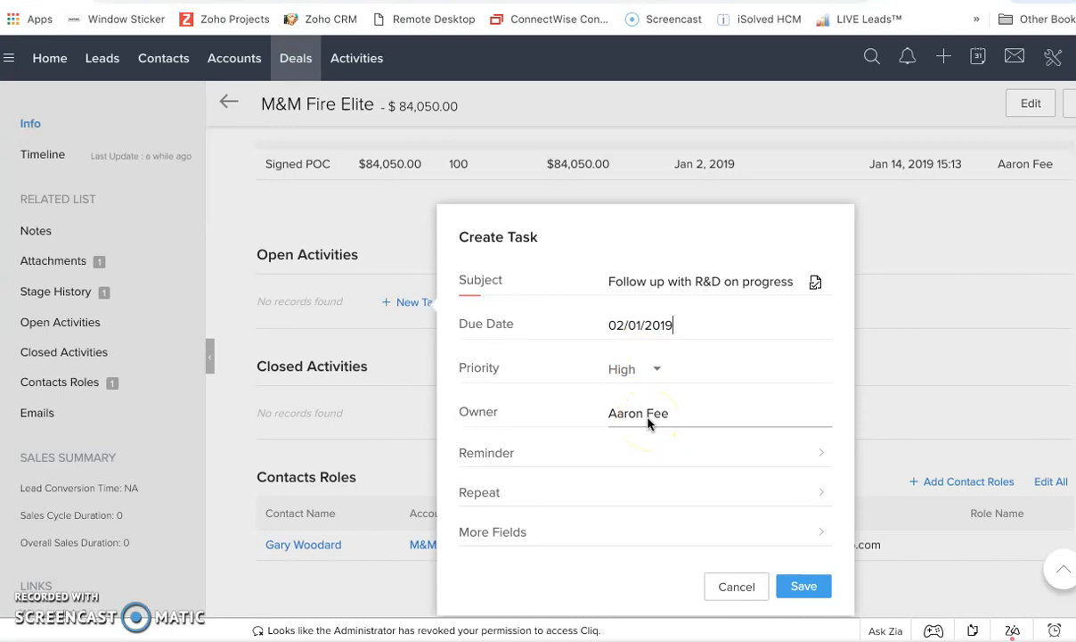
Add an email reminder for 02/01/2019 at 09:00 to the task and save it.
{"action": "left_click", "coordinate": [810, 459]}
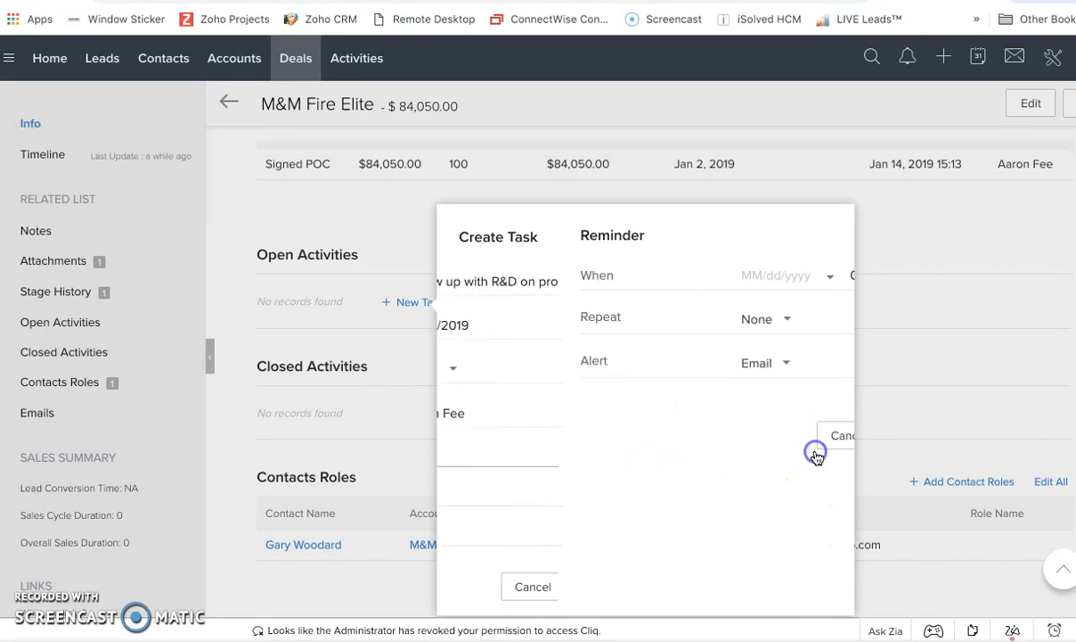
{"action": "left_click", "coordinate": [655, 276]}
{"action": "left_click", "coordinate": [709, 275]}
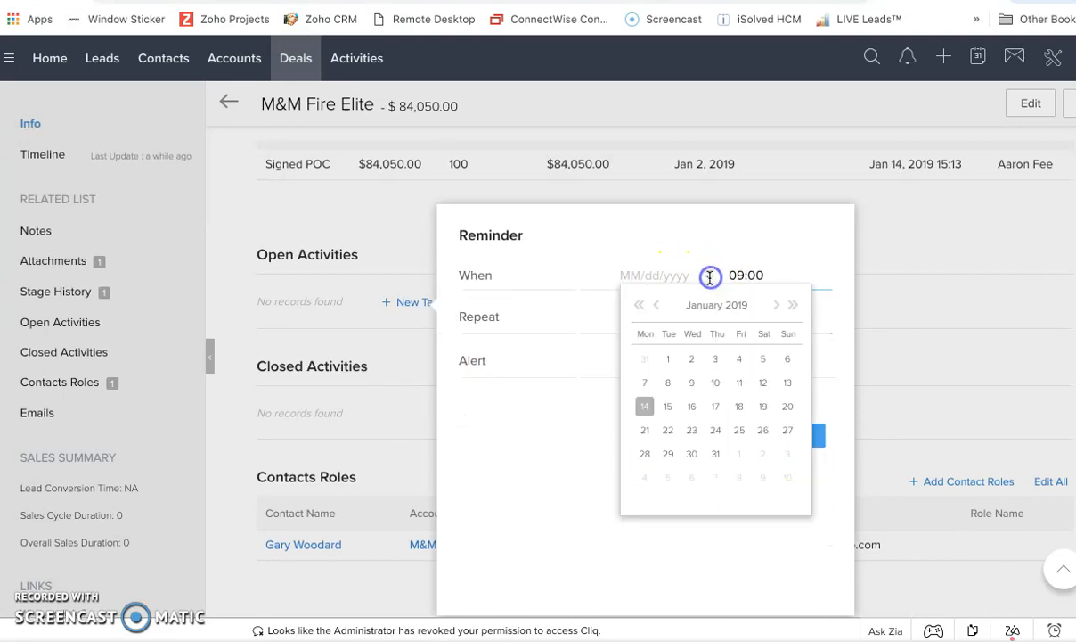
{"action": "left_click", "coordinate": [767, 309]}
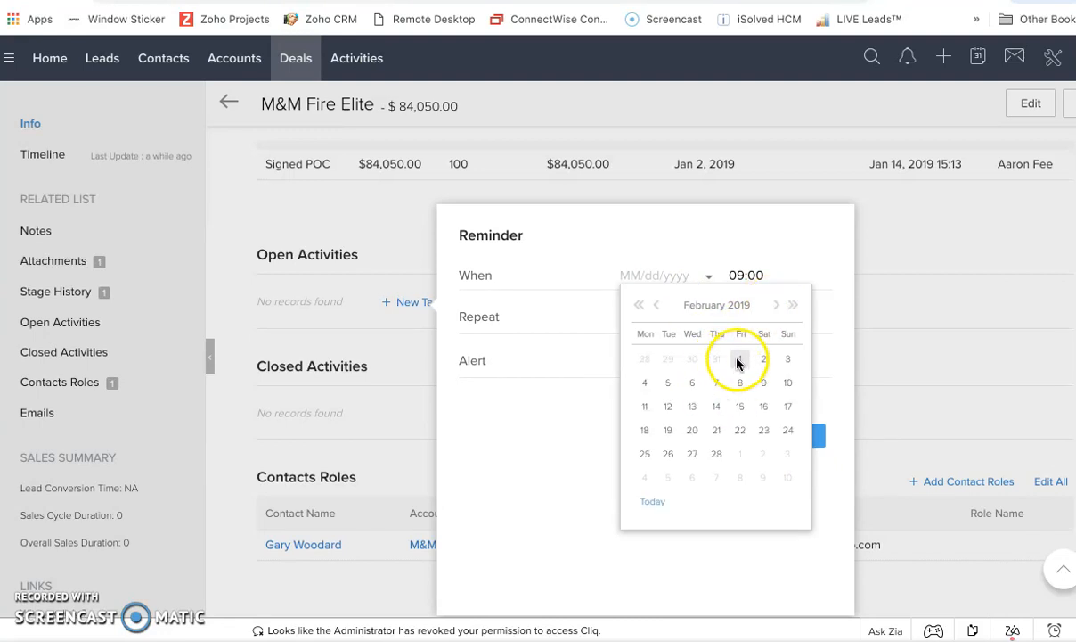
{"action": "left_click", "coordinate": [737, 359]}
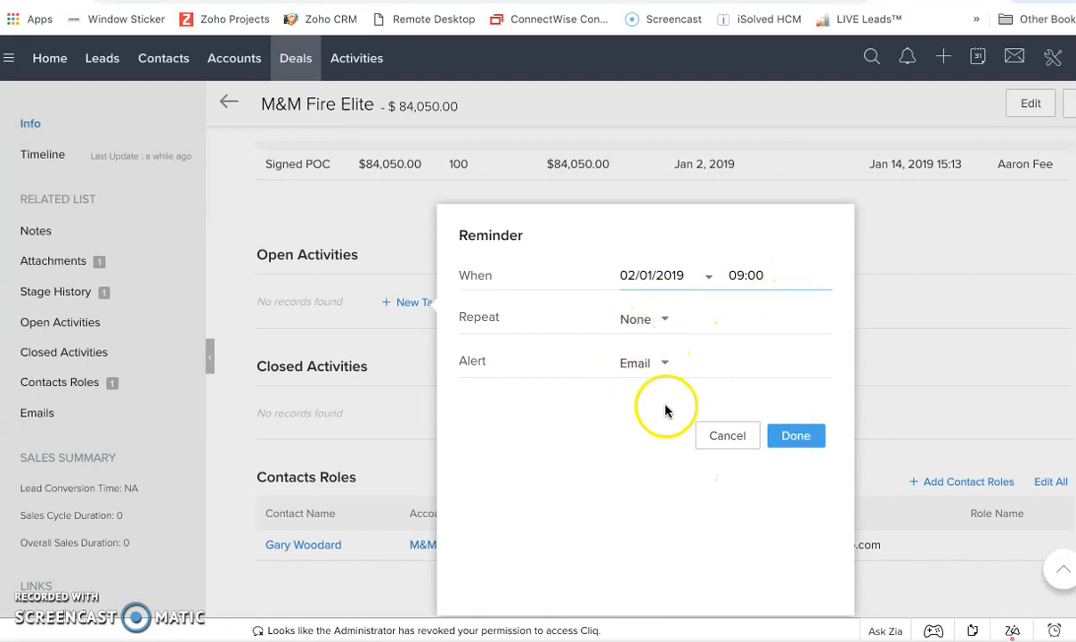
{"action": "left_click", "coordinate": [795, 435]}
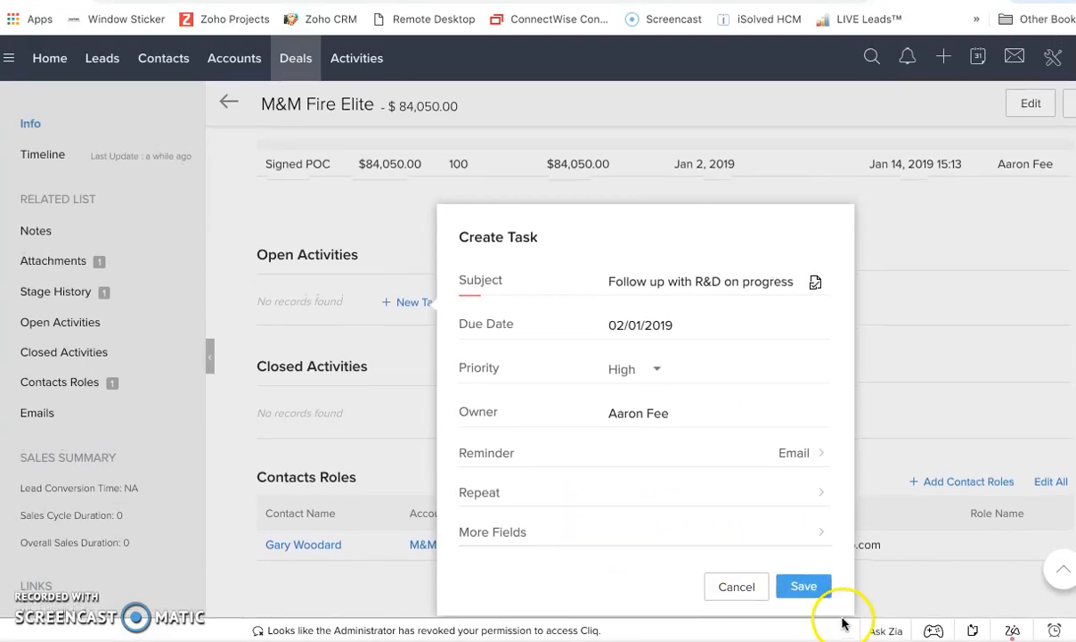
{"action": "left_click", "coordinate": [801, 588]}
Review the deal's related lists and return to the deals list.
{"action": "scroll", "coordinate": [800, 590], "scroll_direction": "down", "scroll_amount": 1}
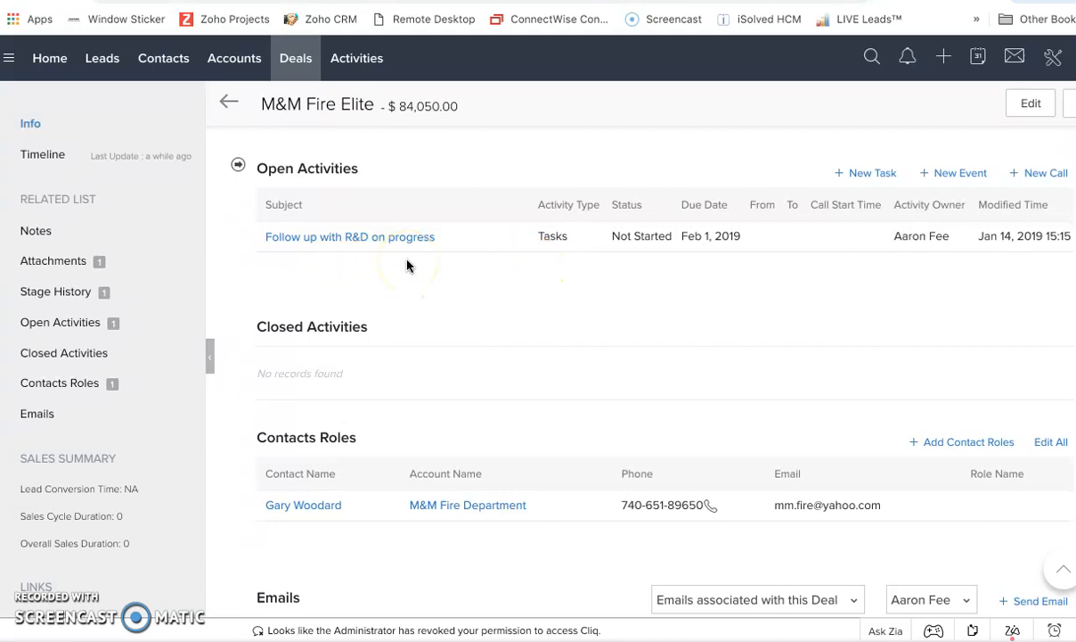
{"action": "scroll", "coordinate": [406, 264], "scroll_direction": "down", "scroll_amount": 2}
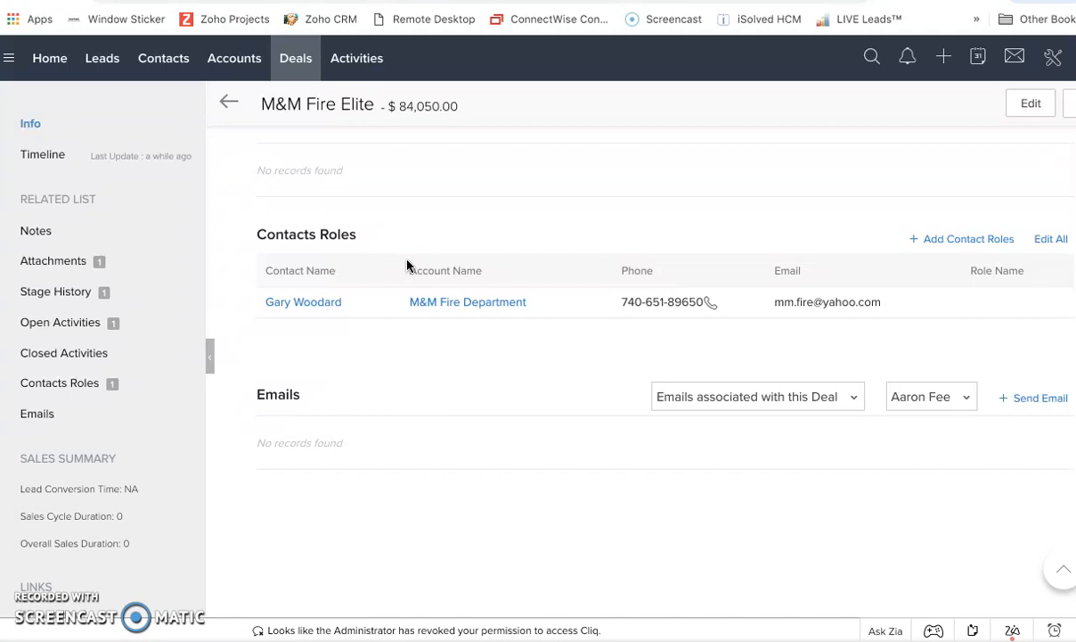
{"action": "scroll", "coordinate": [838, 377], "scroll_direction": "up", "scroll_amount": 5}
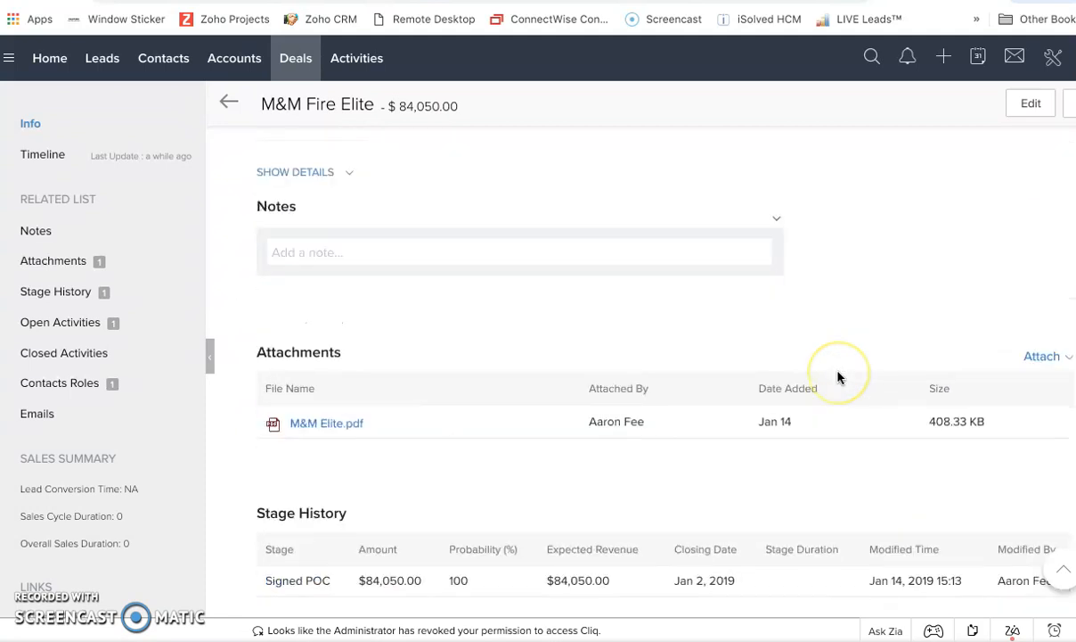
{"action": "scroll", "coordinate": [838, 376], "scroll_direction": "up", "scroll_amount": 5}
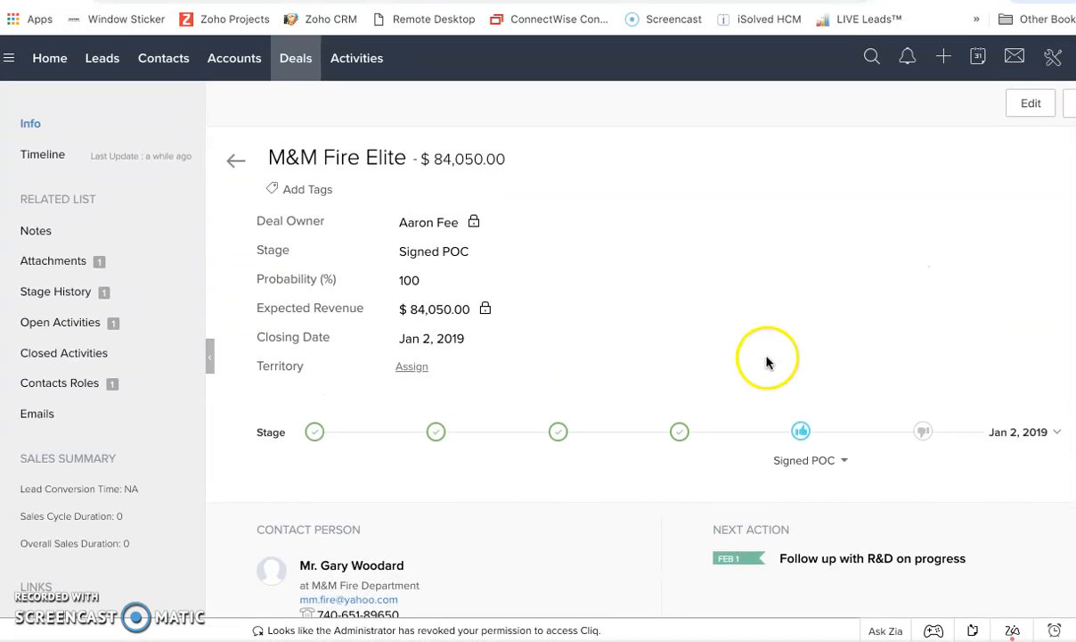
{"action": "left_click", "coordinate": [234, 161]}
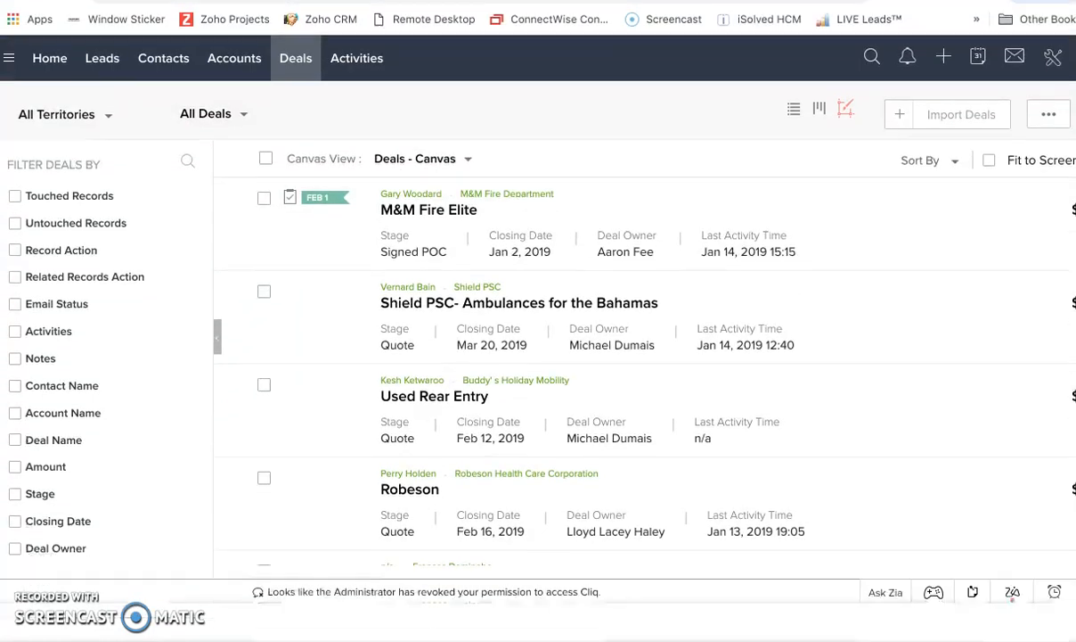
{"action": "left_click", "coordinate": [90, 46]}
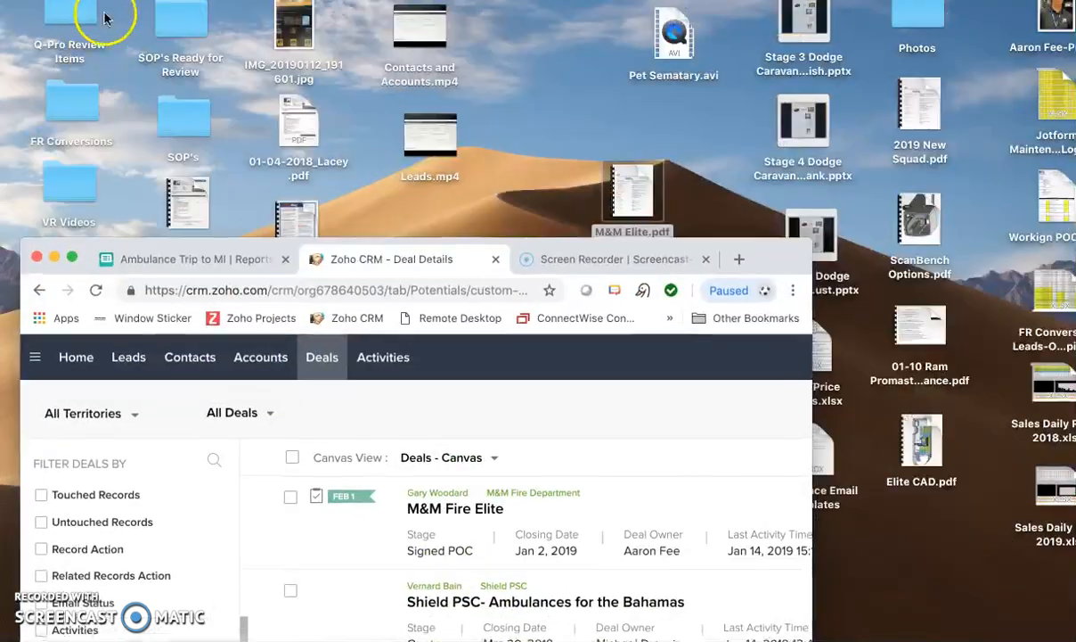